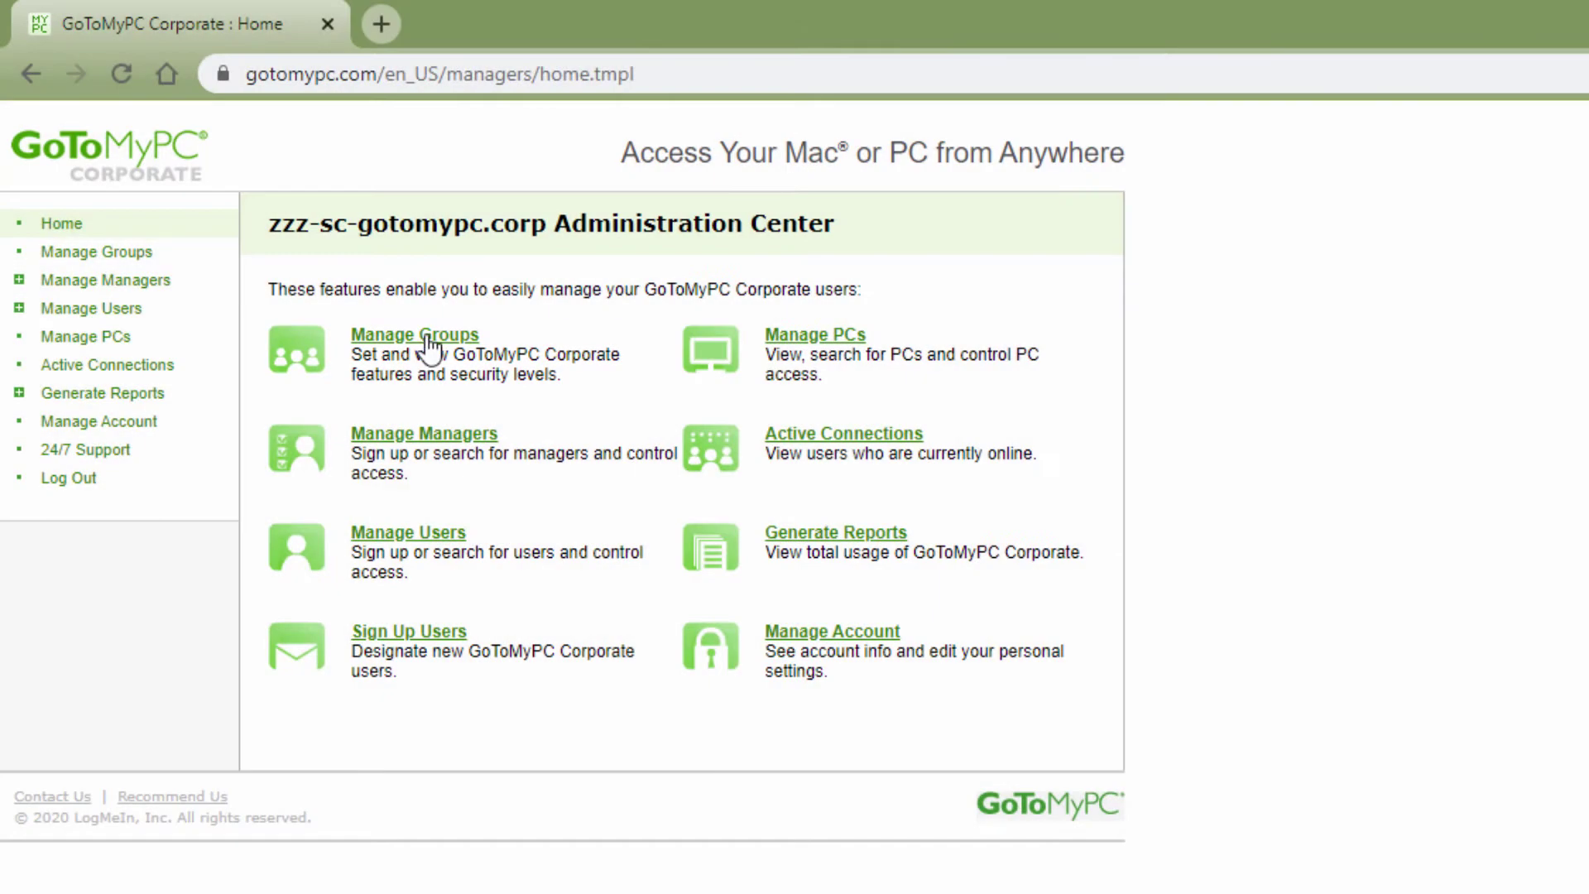
# Browse the Manage Groups, Managers and Users pages and the new-user sign-up form
pyautogui.click(429, 338)
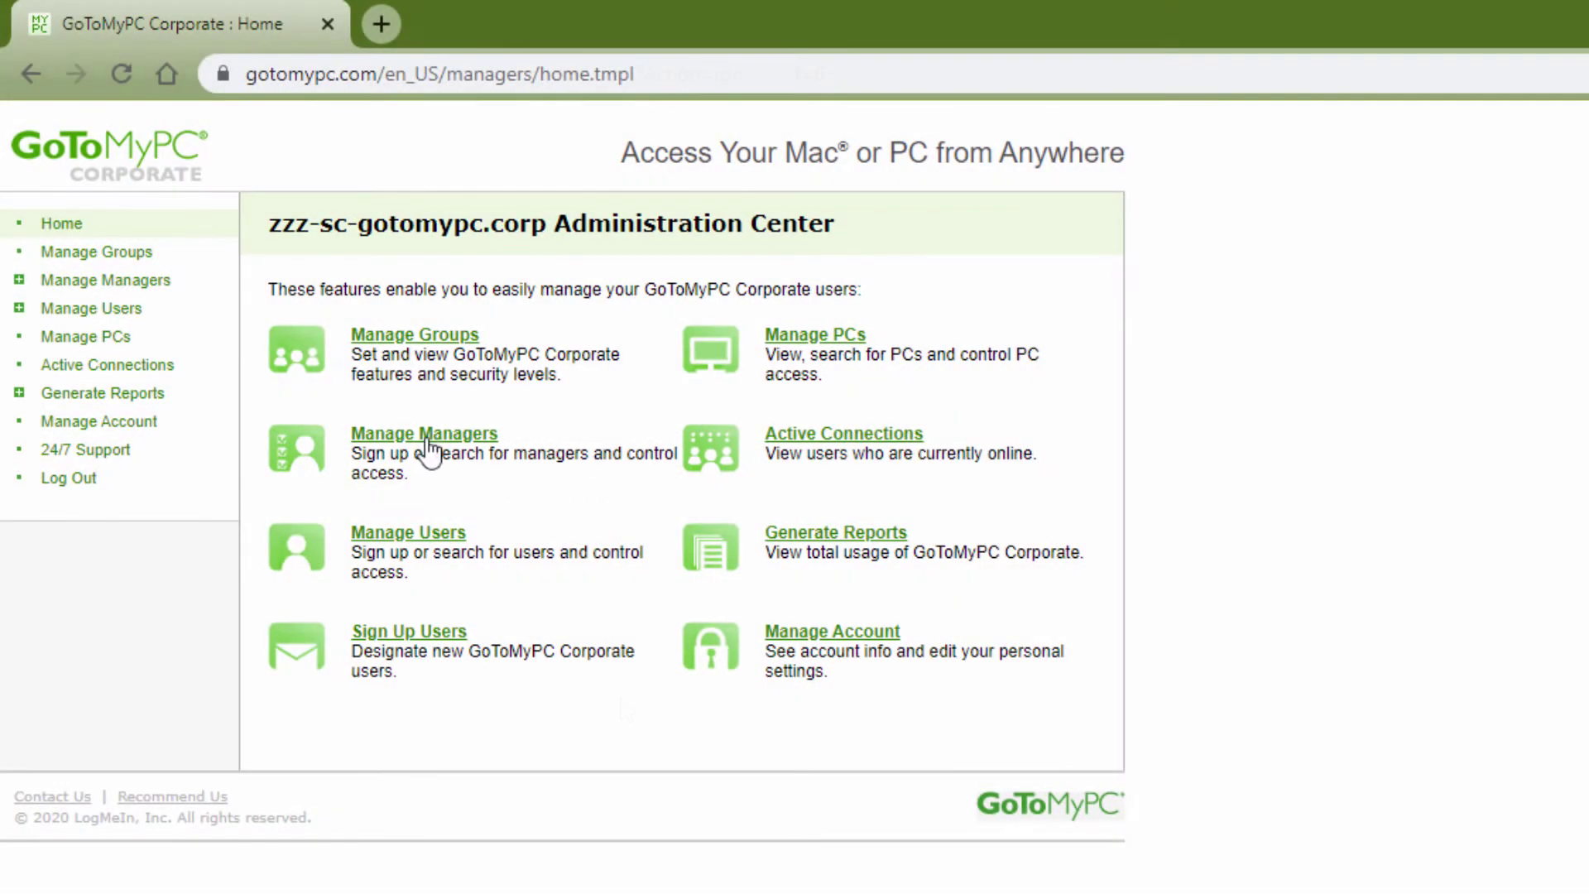
pyautogui.click(428, 437)
pyautogui.click(381, 536)
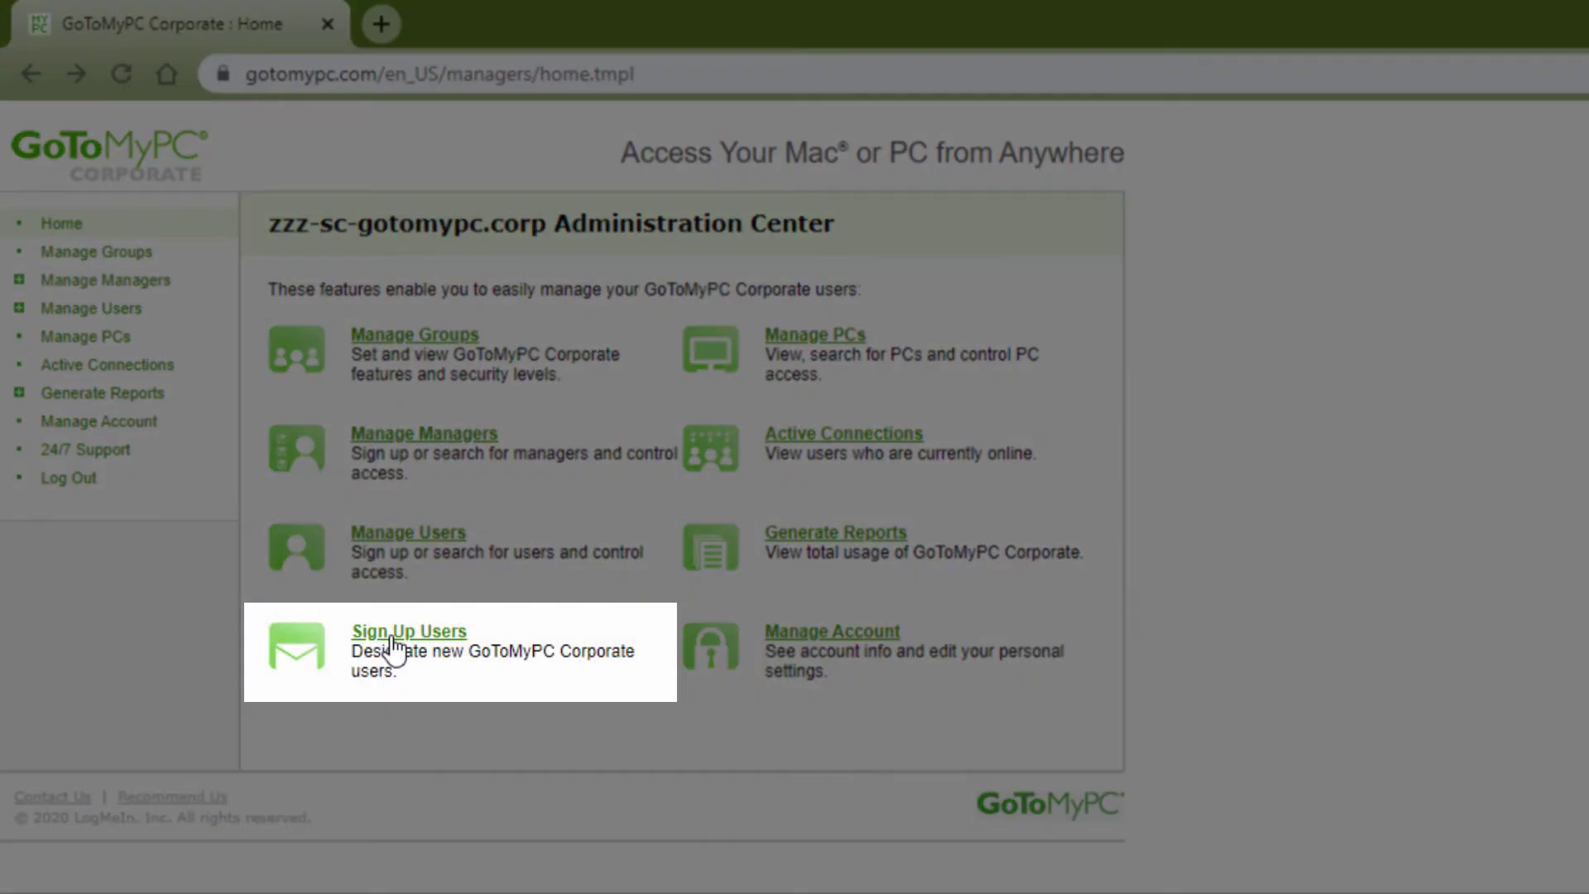
pyautogui.click(392, 635)
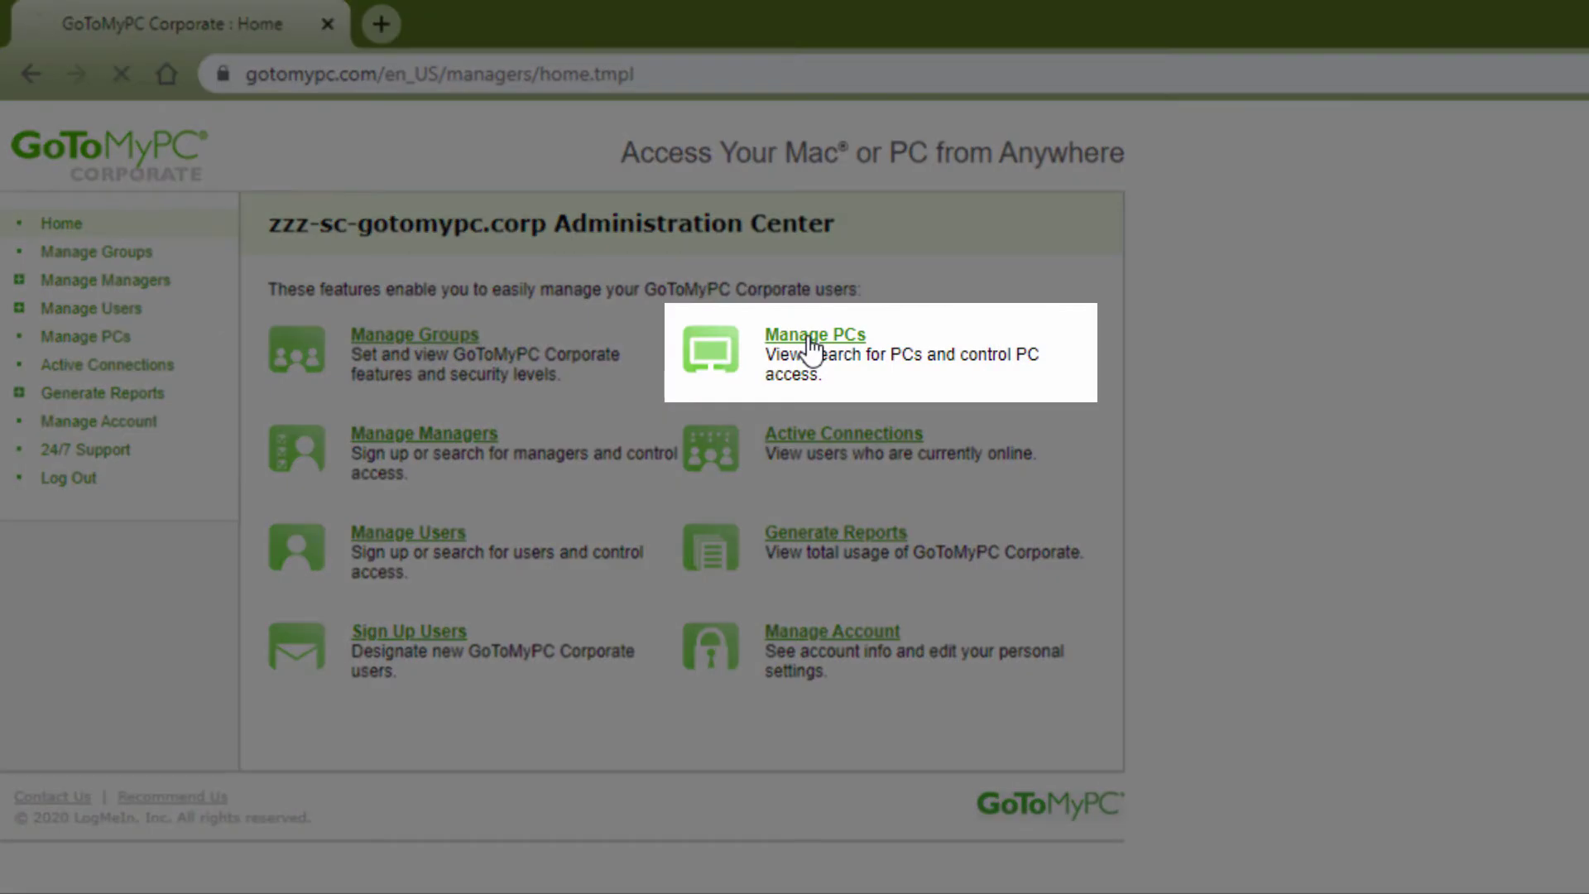
# View Manage PCs, Active Connections and report types, then go to Manage Account
pyautogui.click(809, 337)
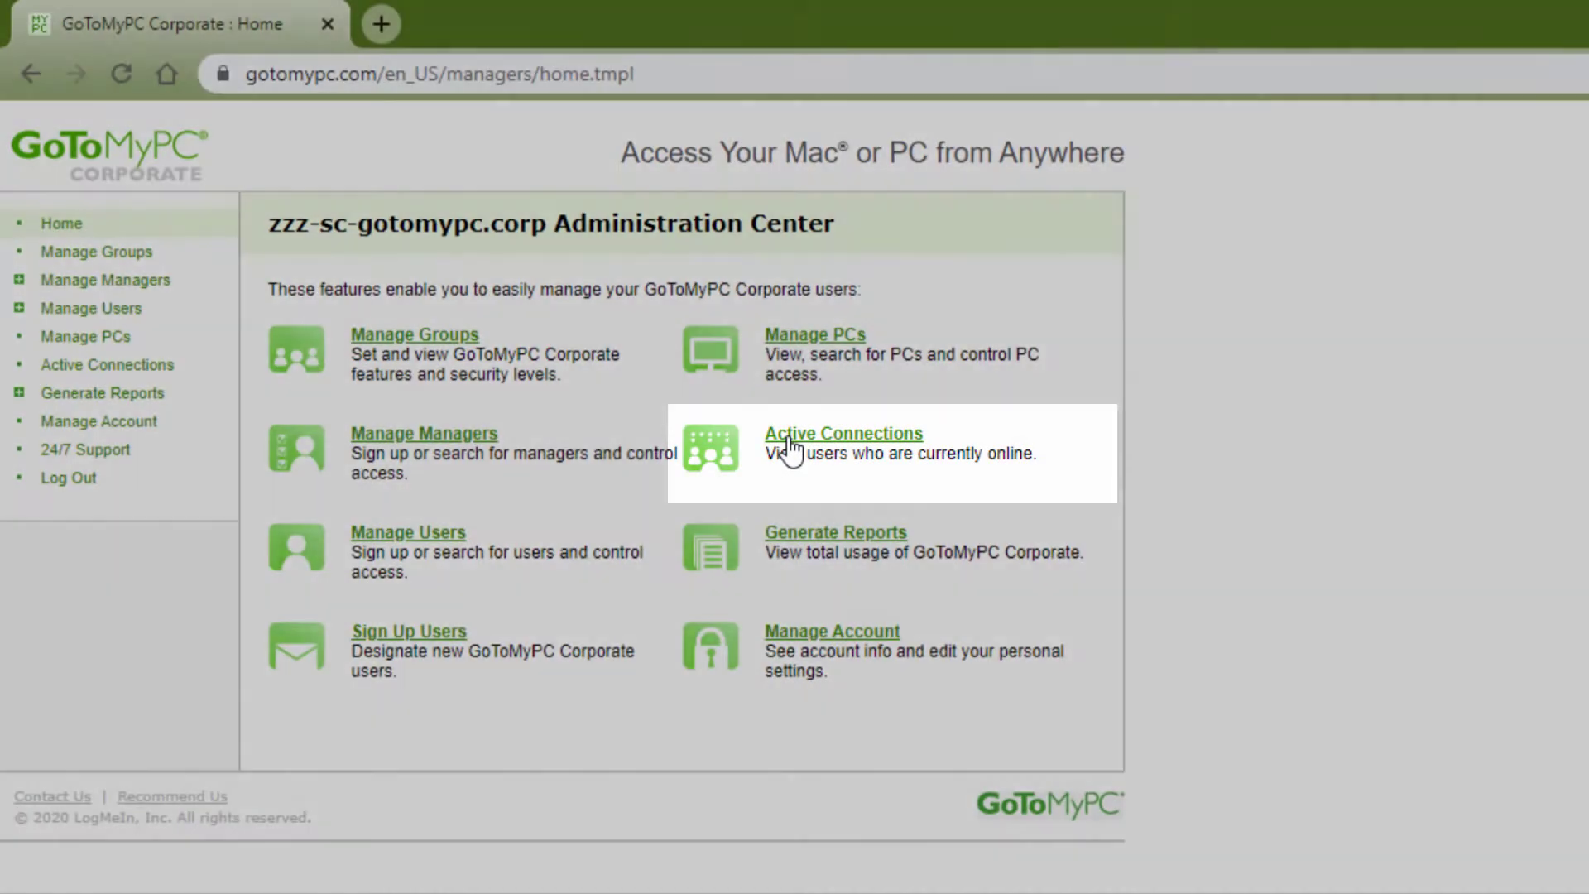
pyautogui.click(791, 437)
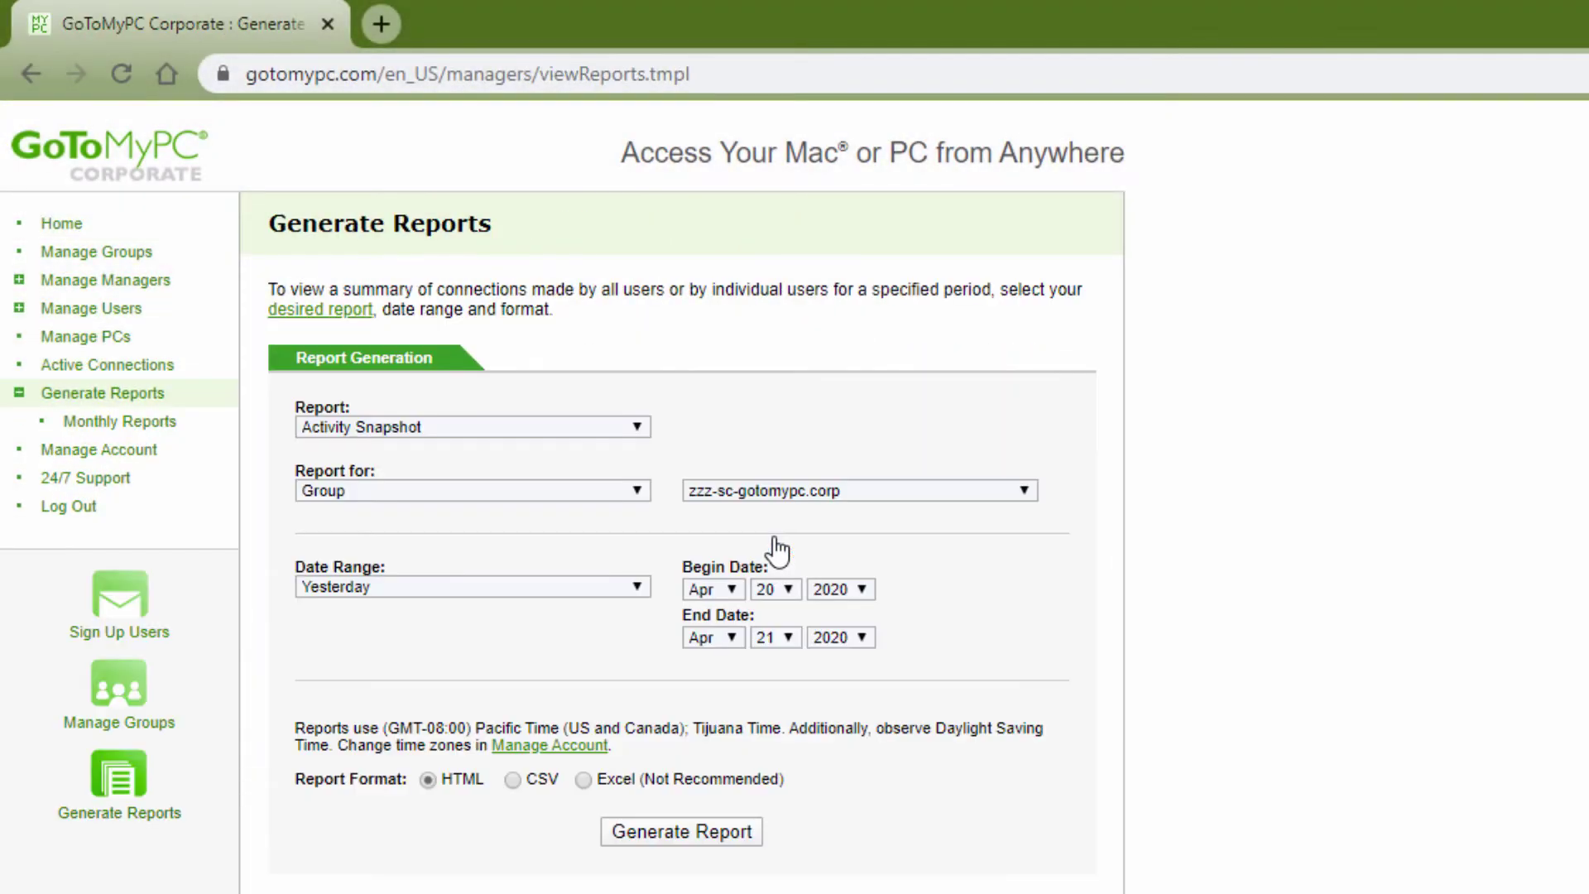
pyautogui.click(636, 429)
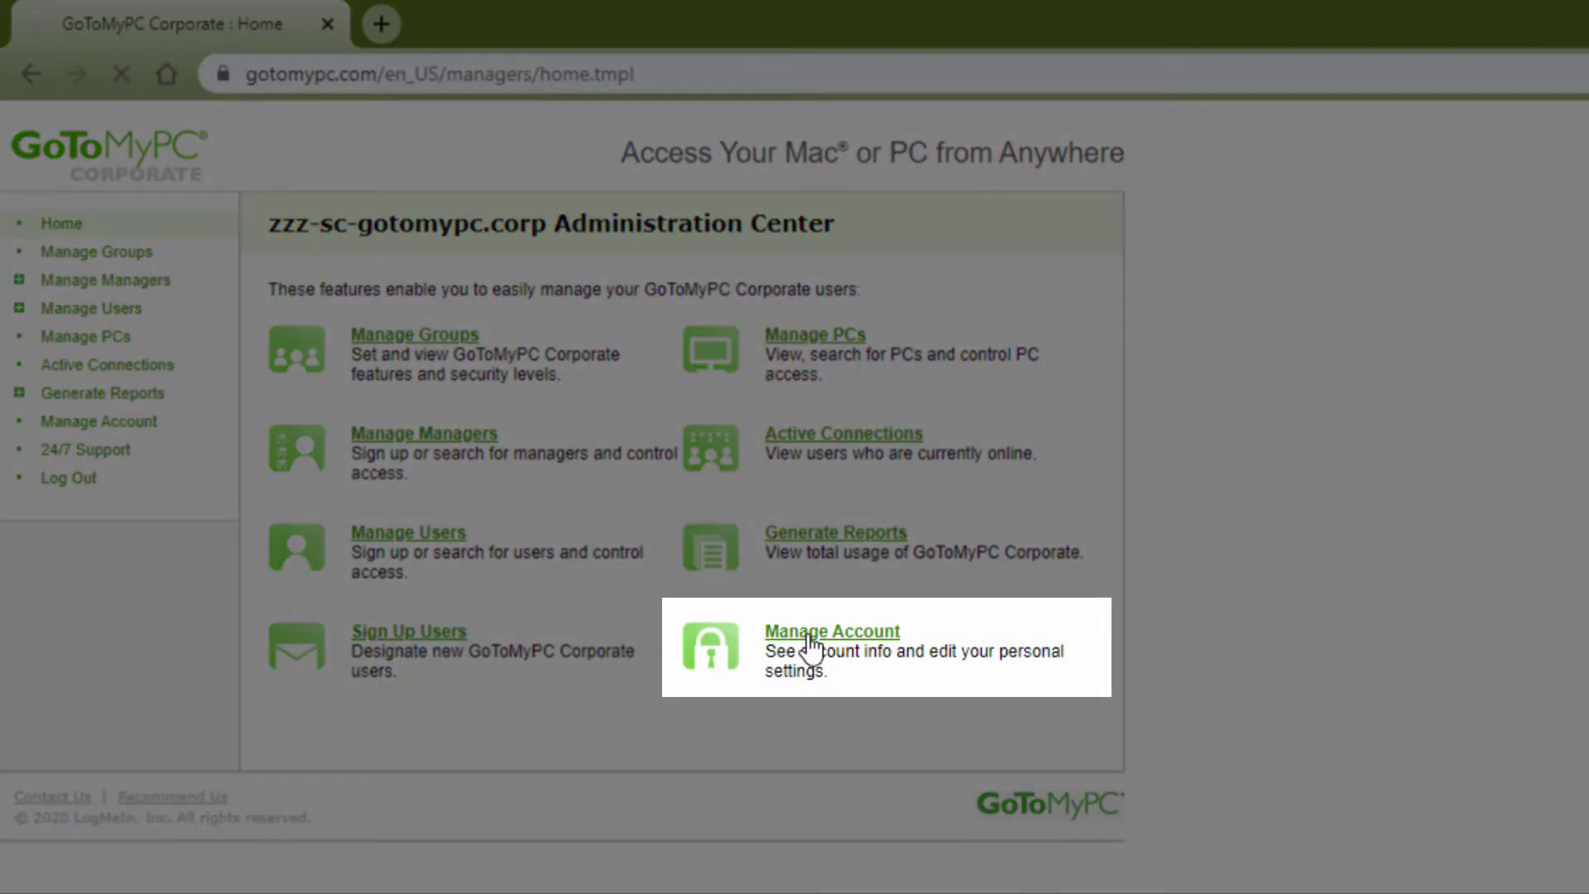
pyautogui.click(810, 638)
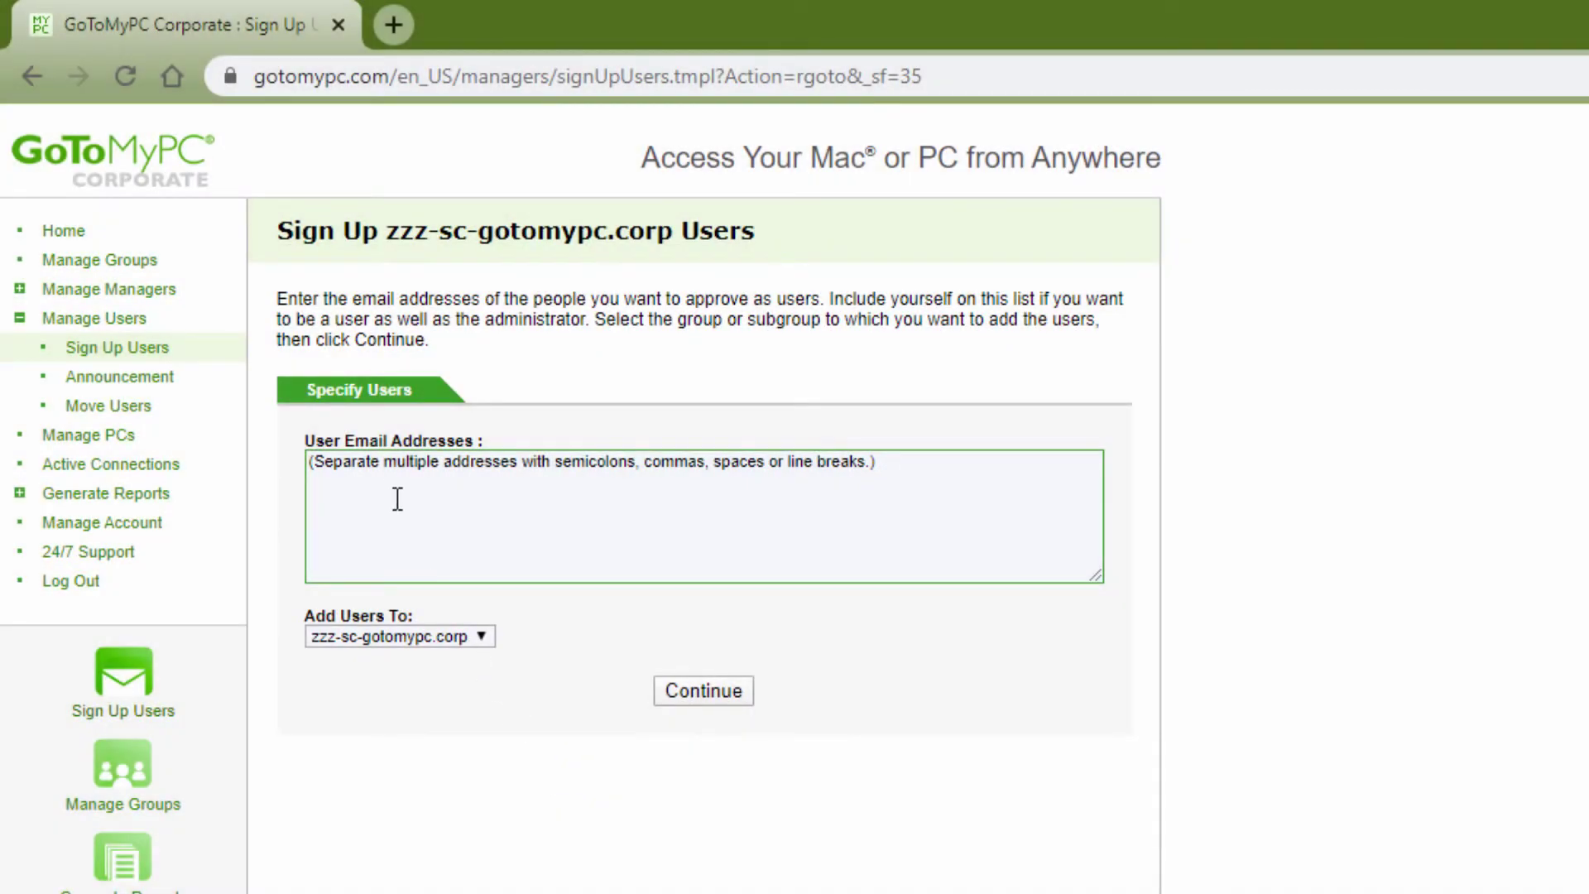
# Enter a new user's email, keep group zzz-sc-gotomypc.corp, and submit the sign-up
pyautogui.click(386, 464)
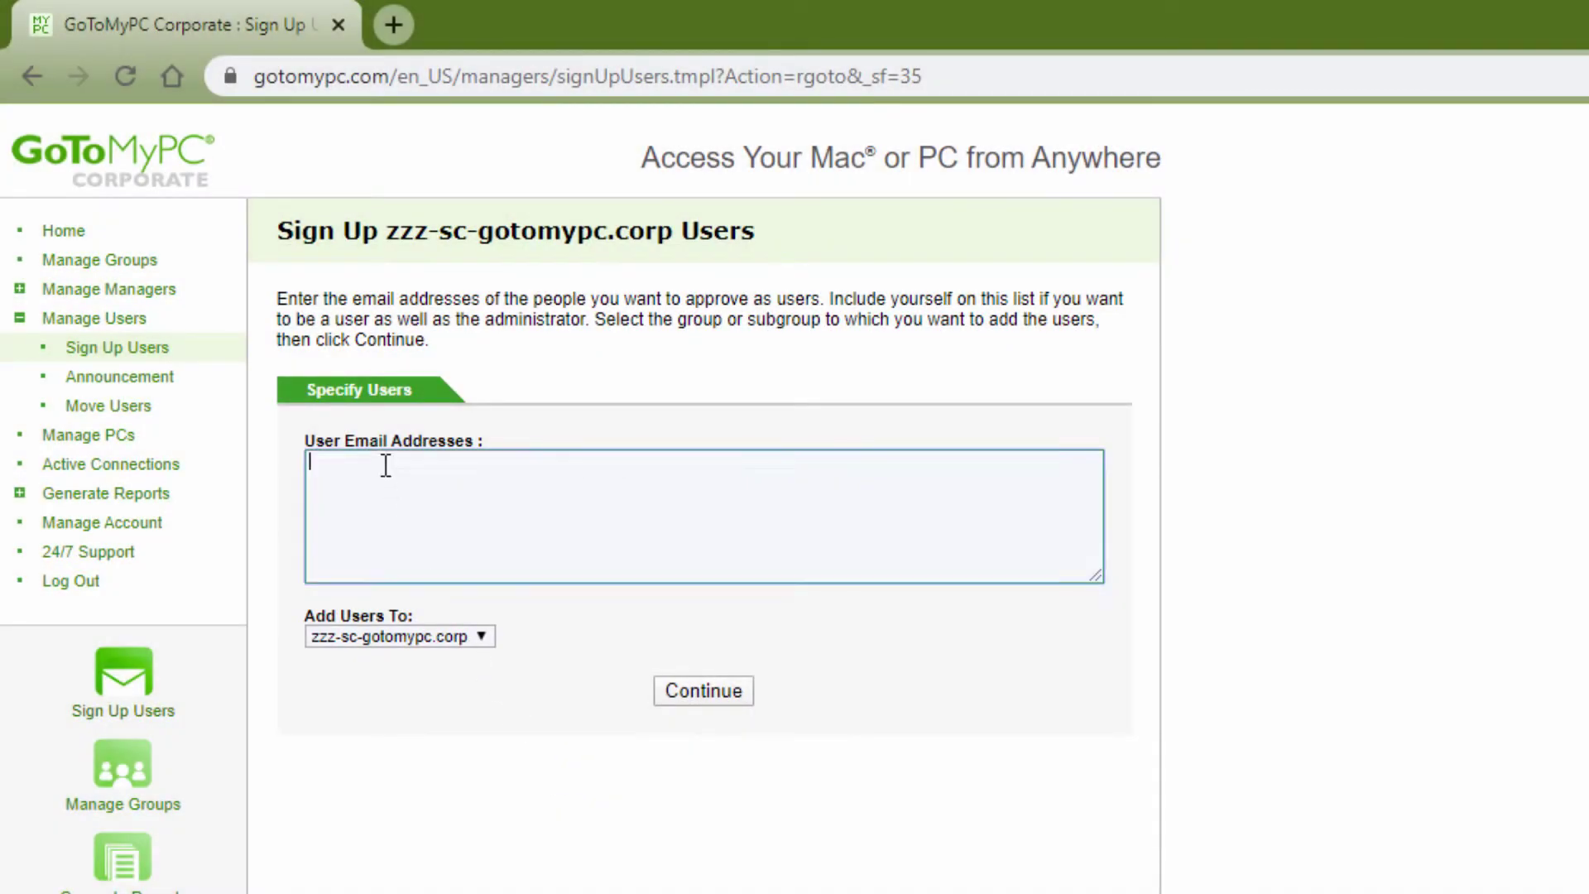
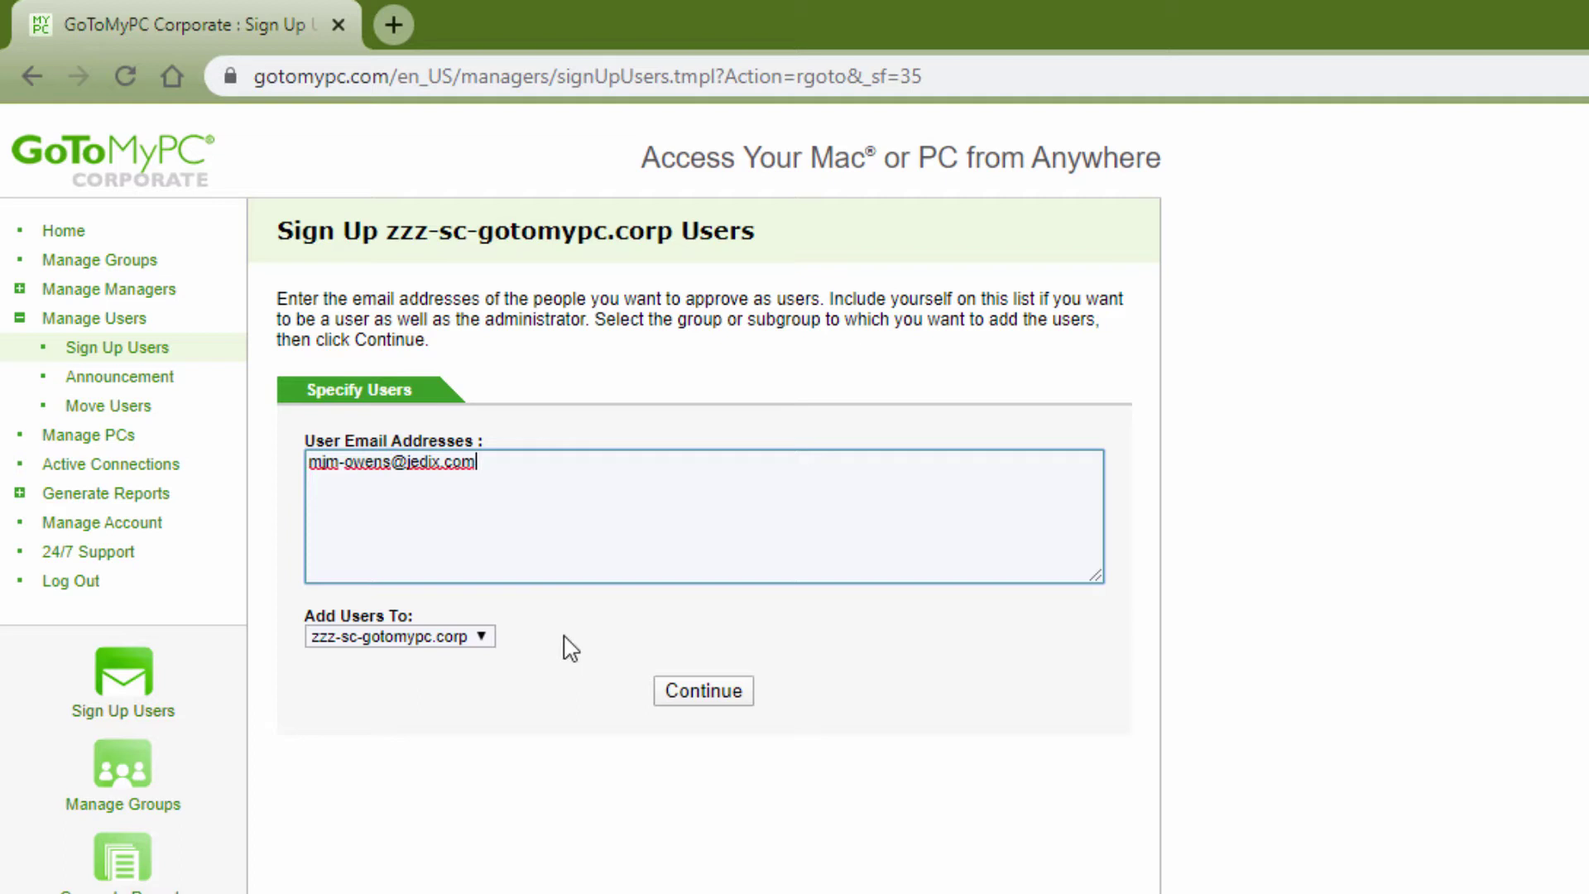
pyautogui.click(482, 640)
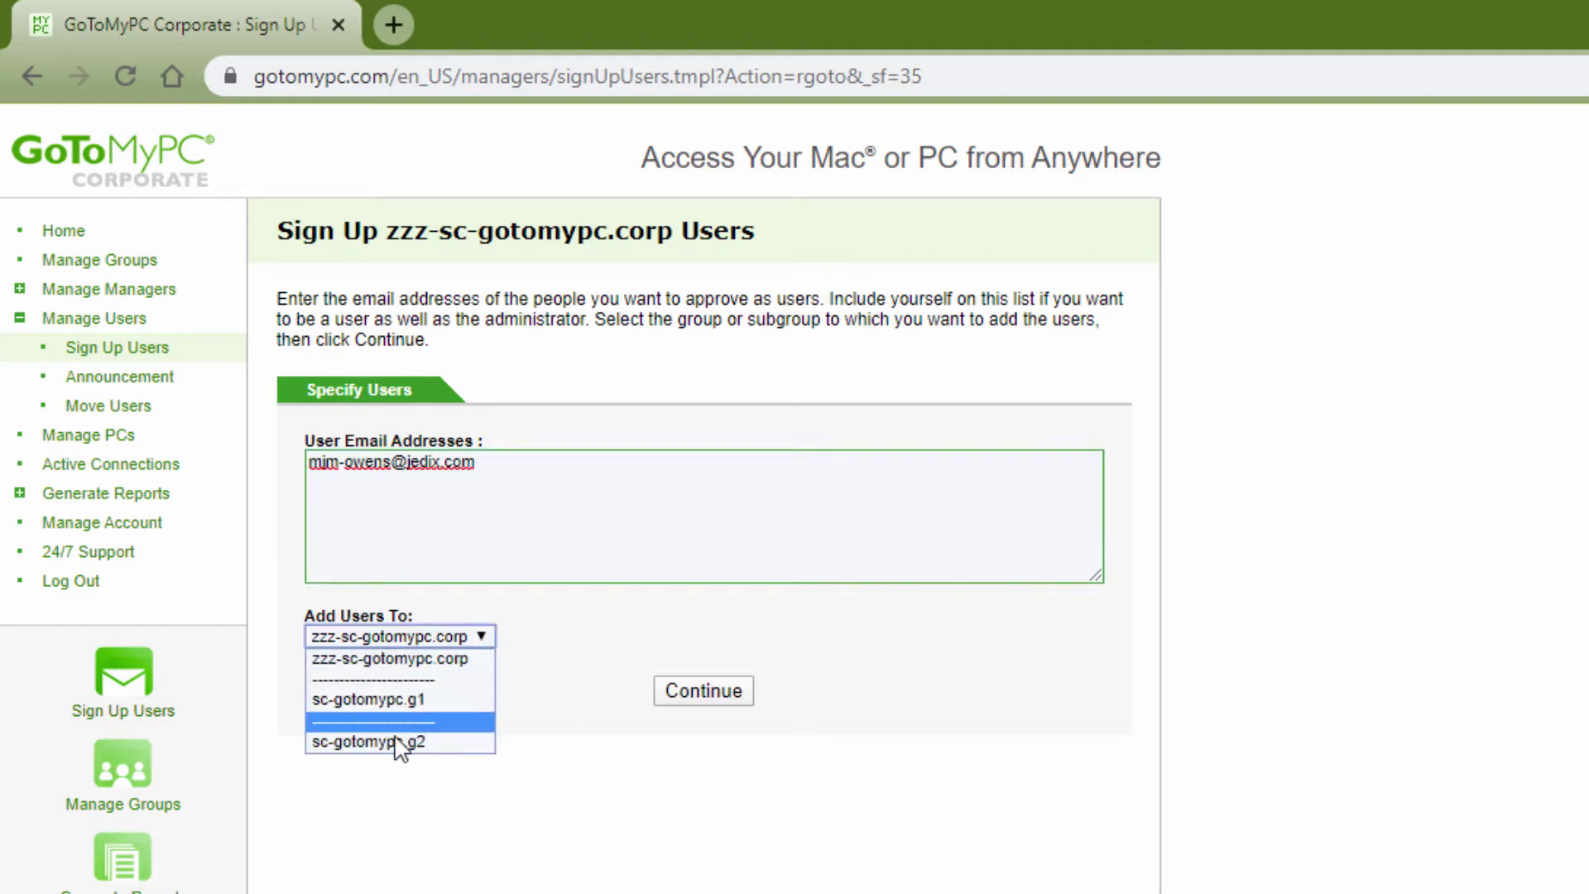
pyautogui.click(656, 725)
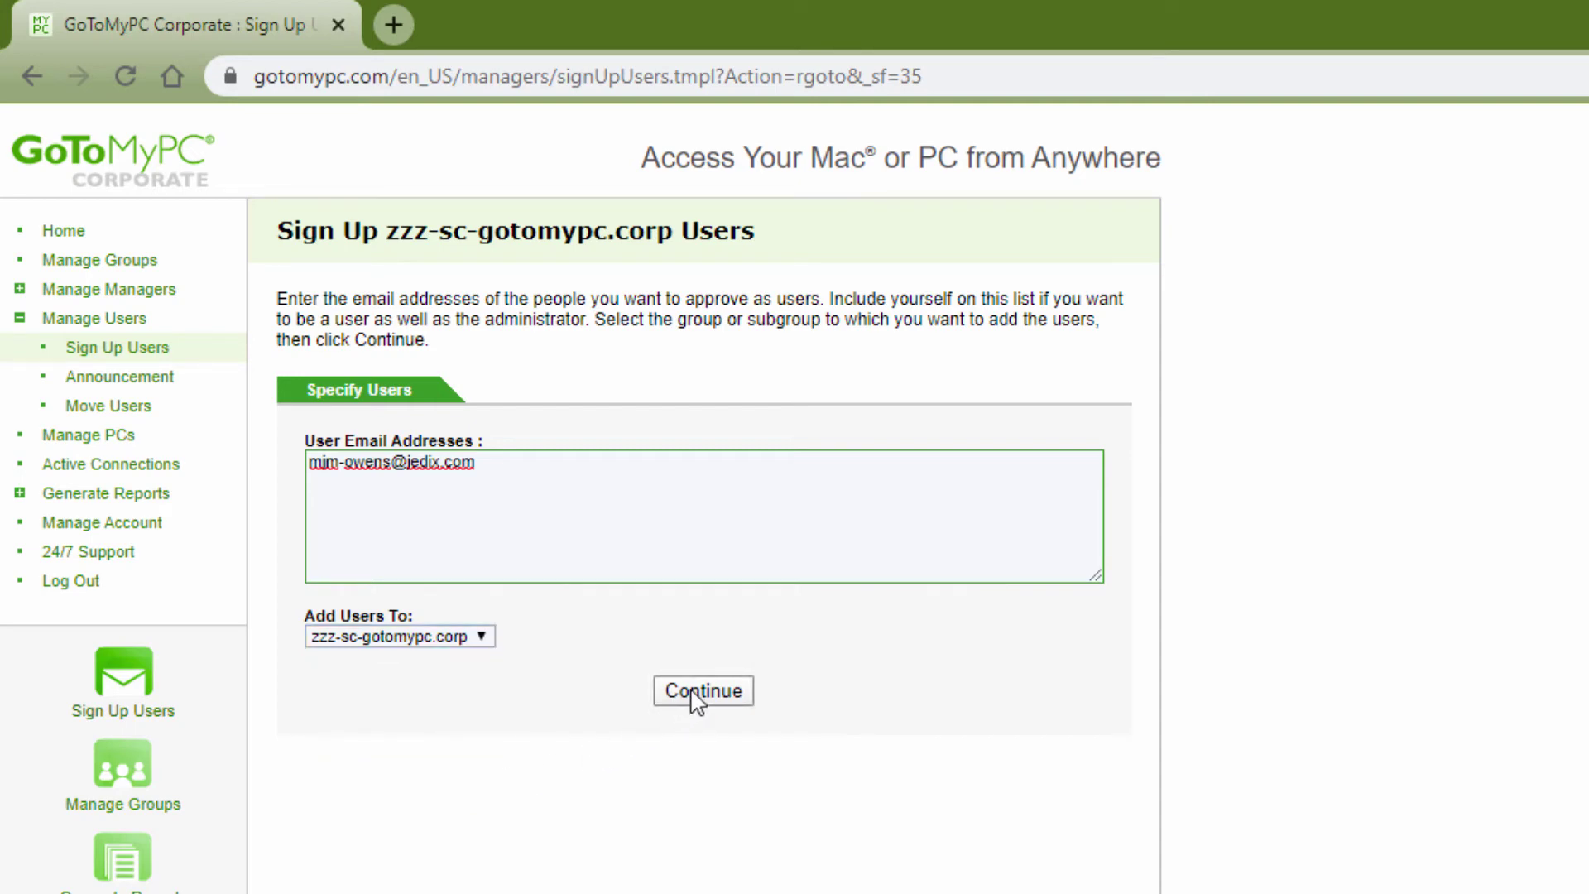
pyautogui.click(137, 271)
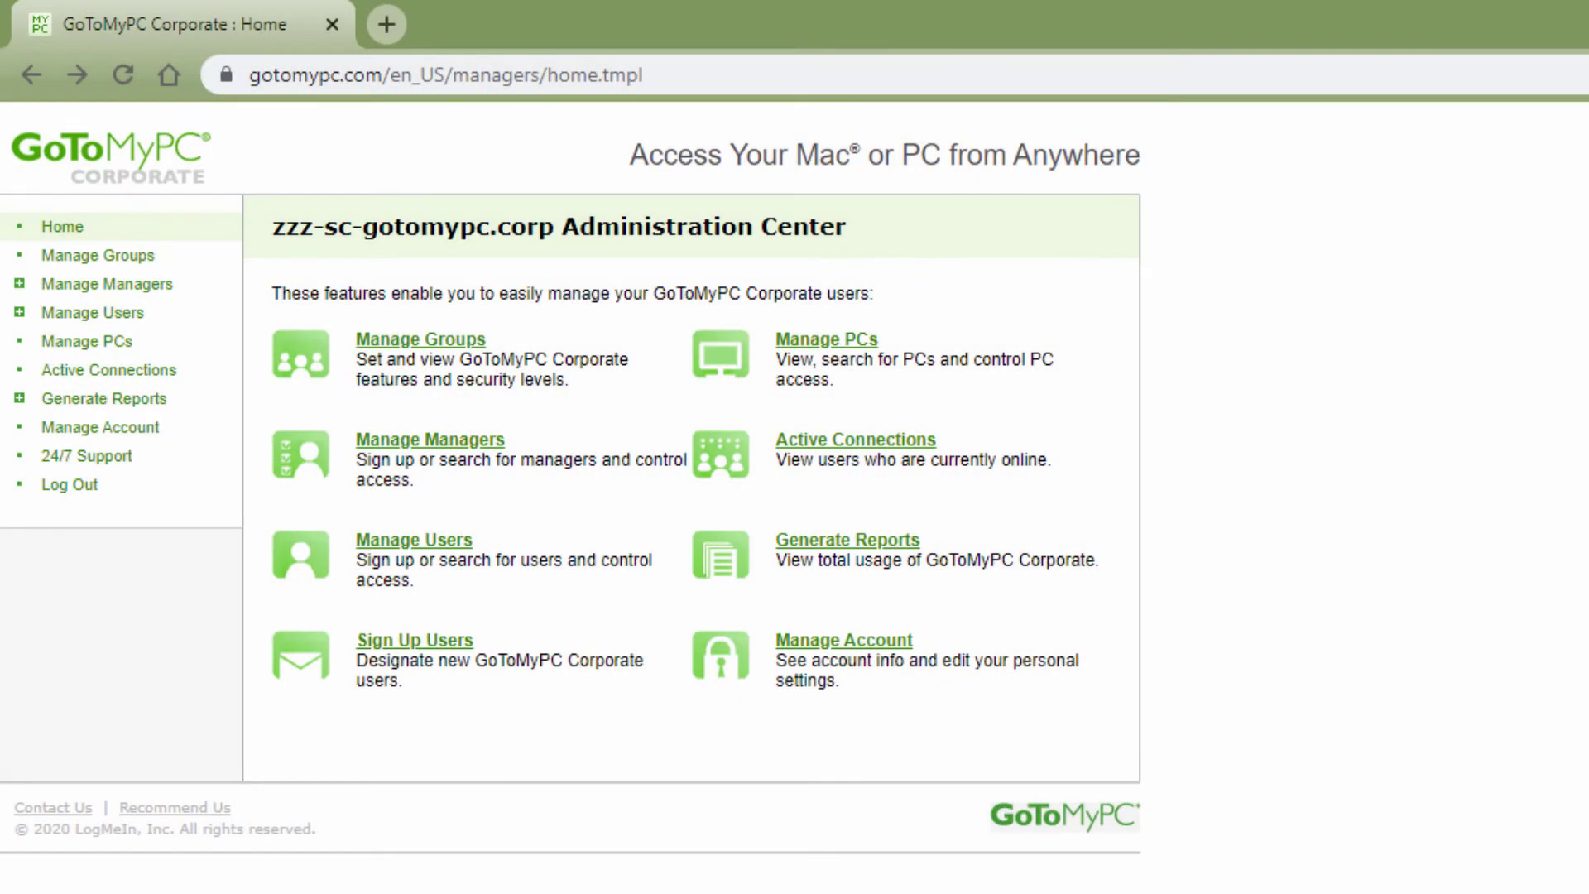
# Enter three invitee emails on the sign-up form, assign them to sc-gotomypc.g1, and continue
pyautogui.click(454, 547)
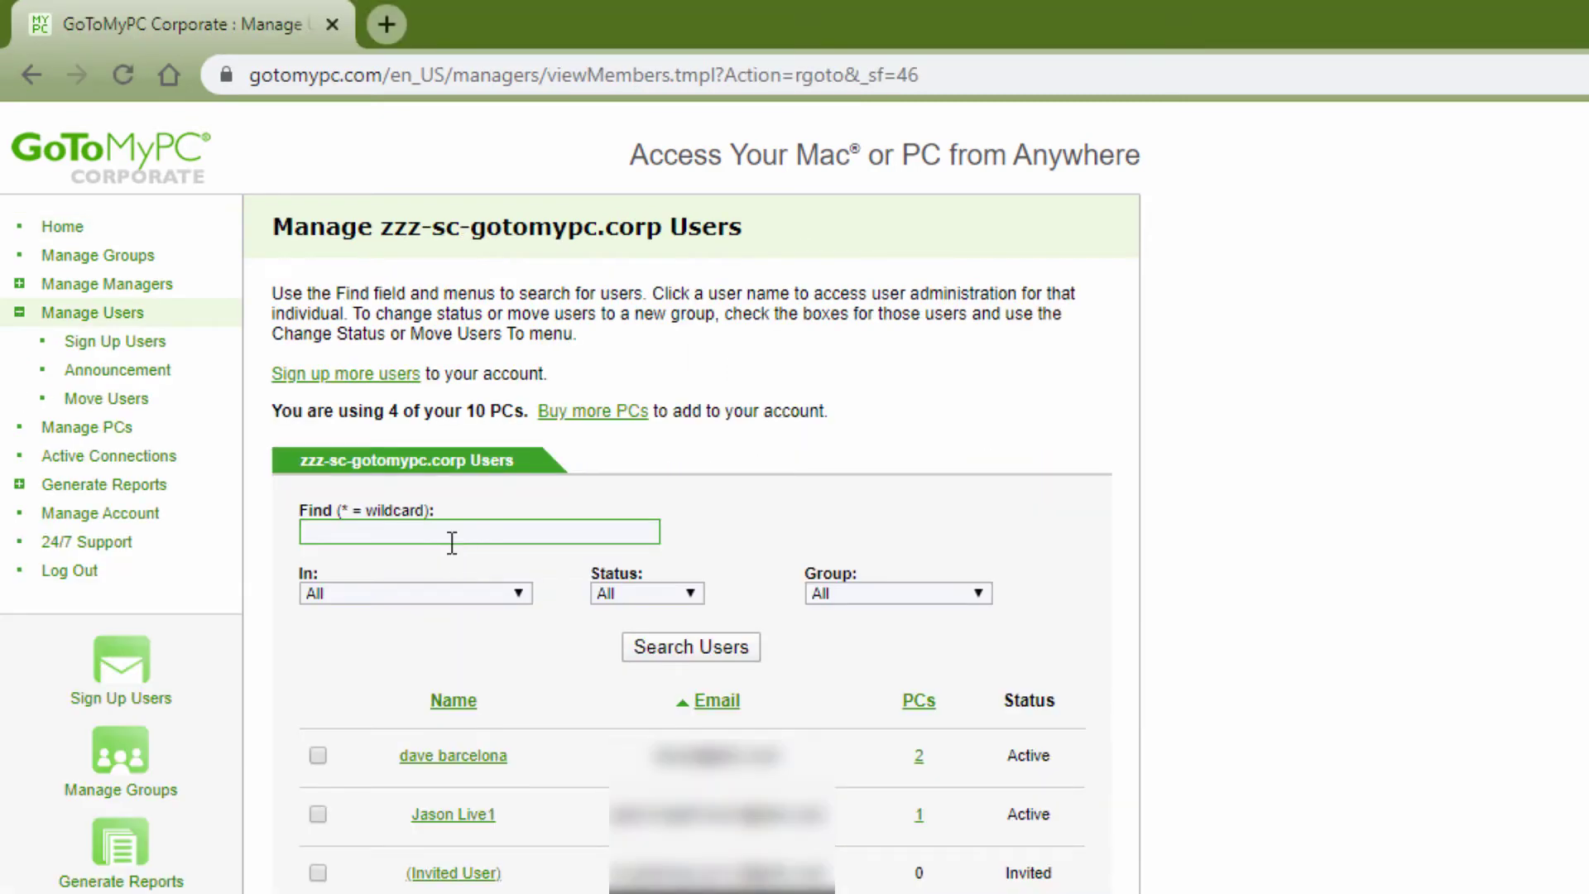
pyautogui.click(142, 355)
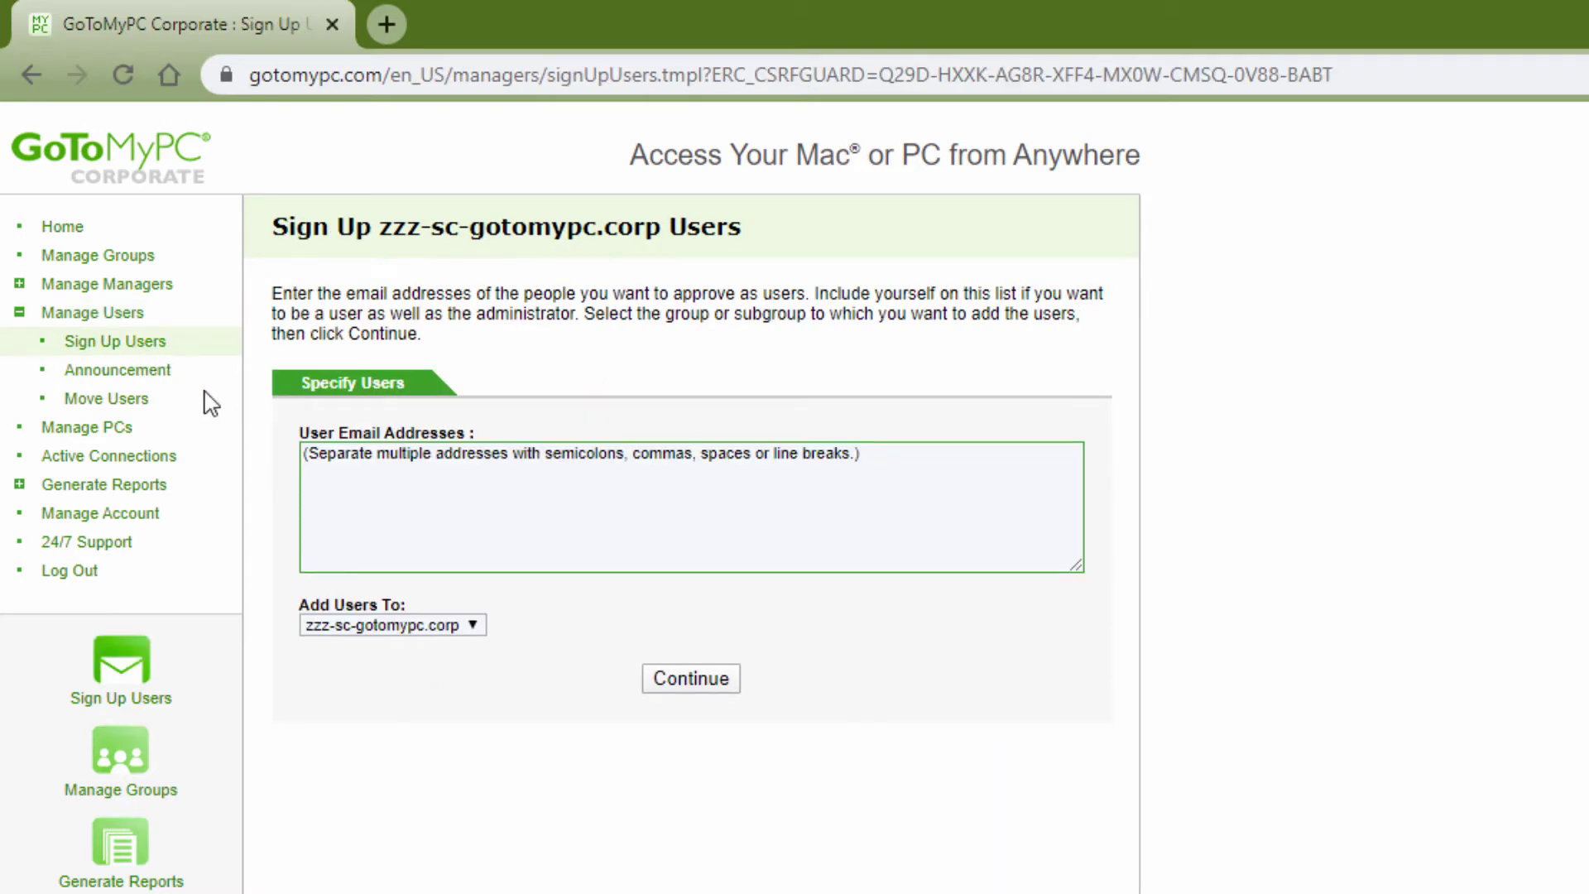
pyautogui.click(314, 451)
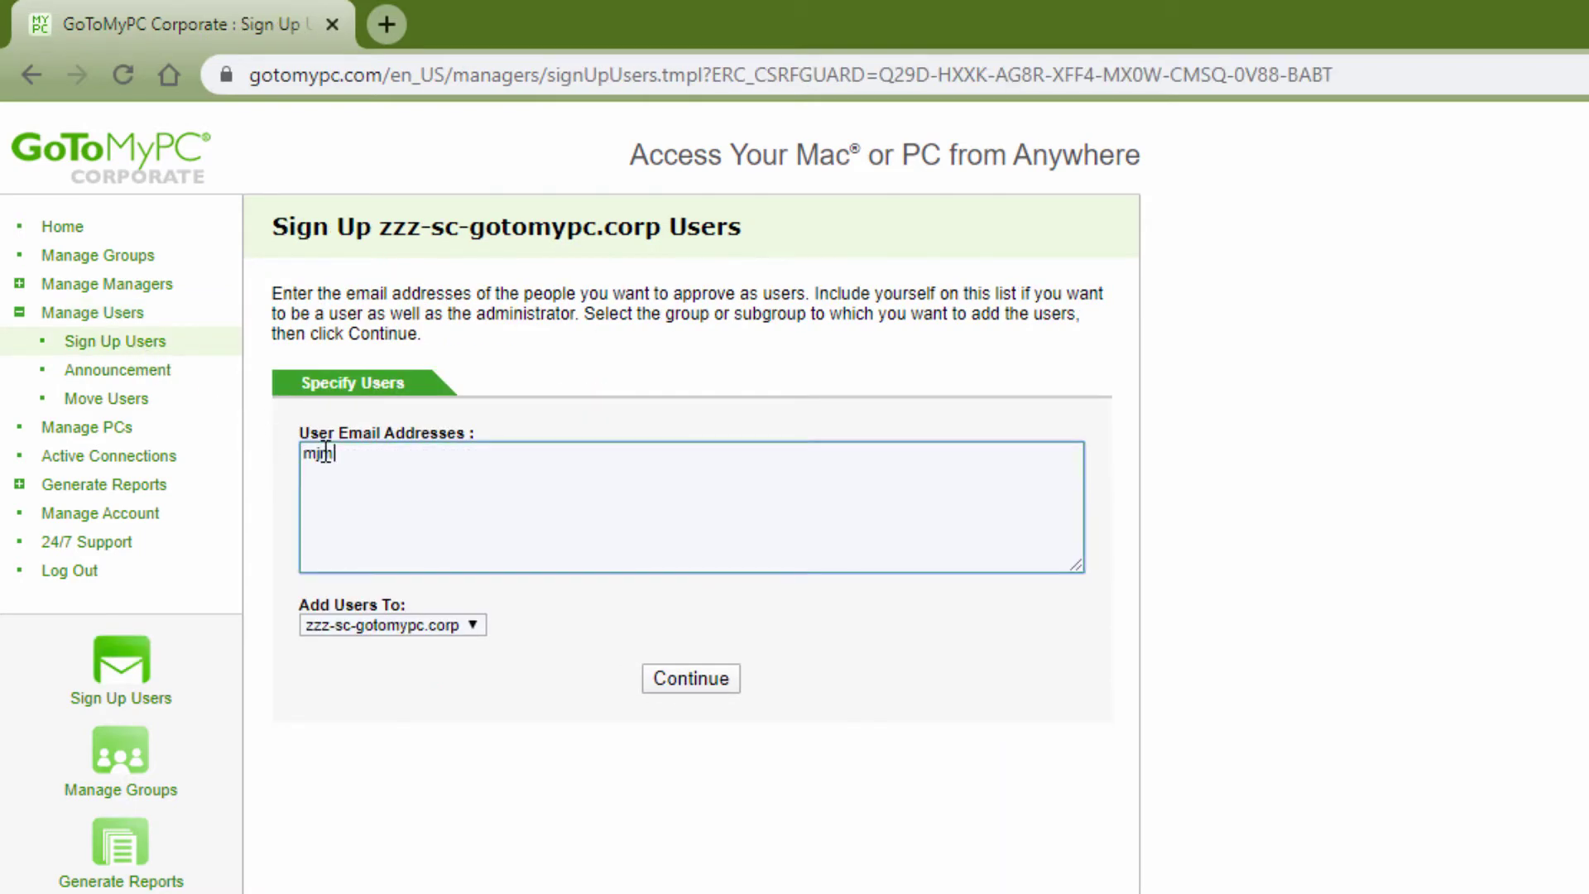
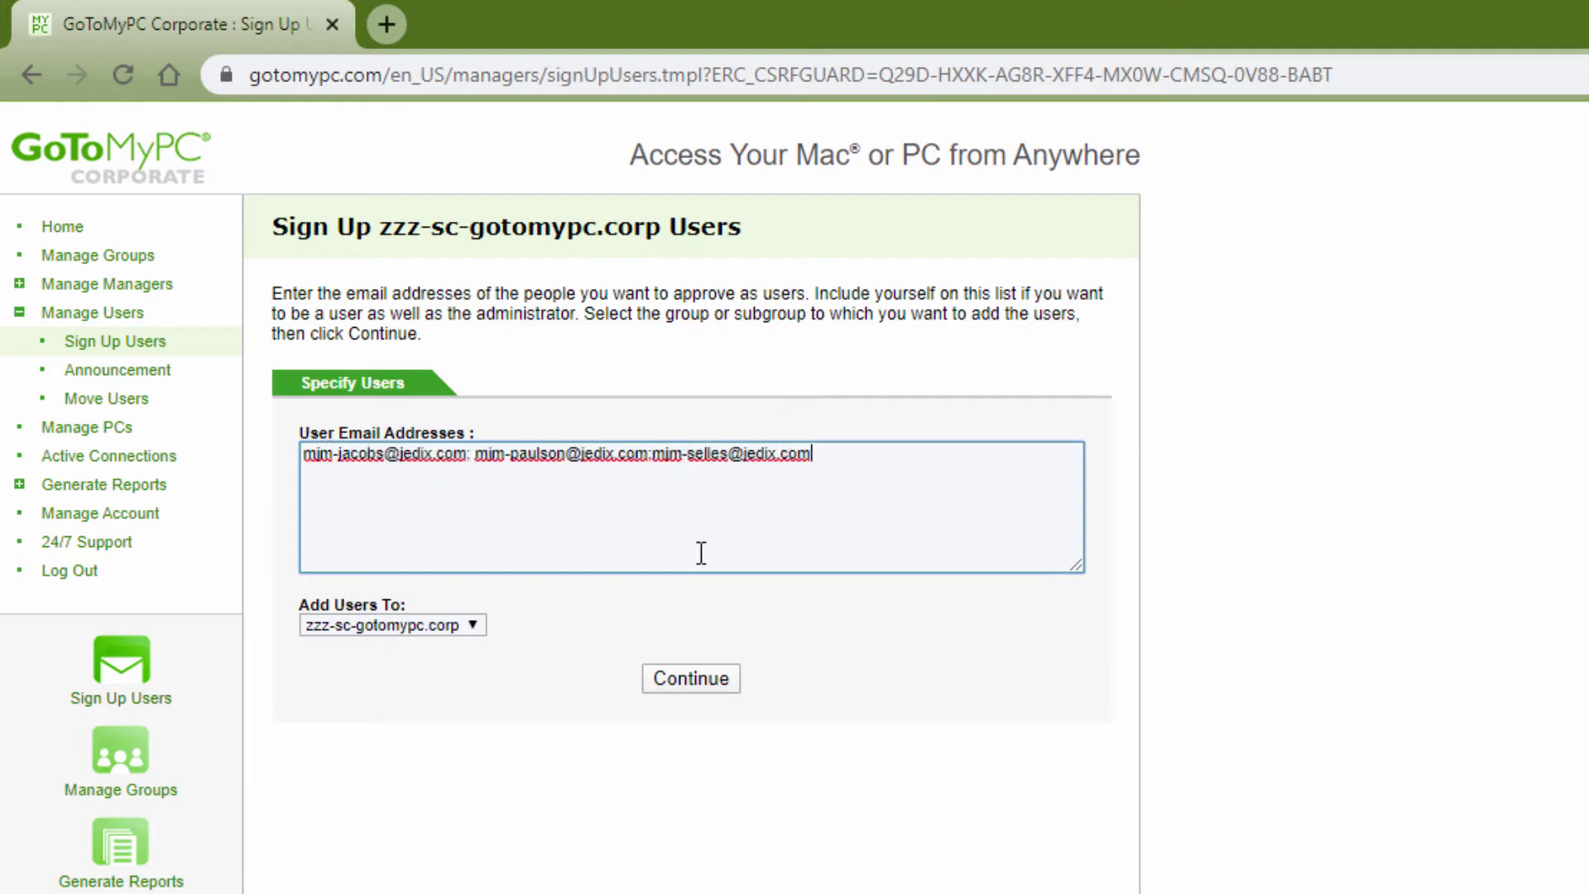
pyautogui.click(472, 626)
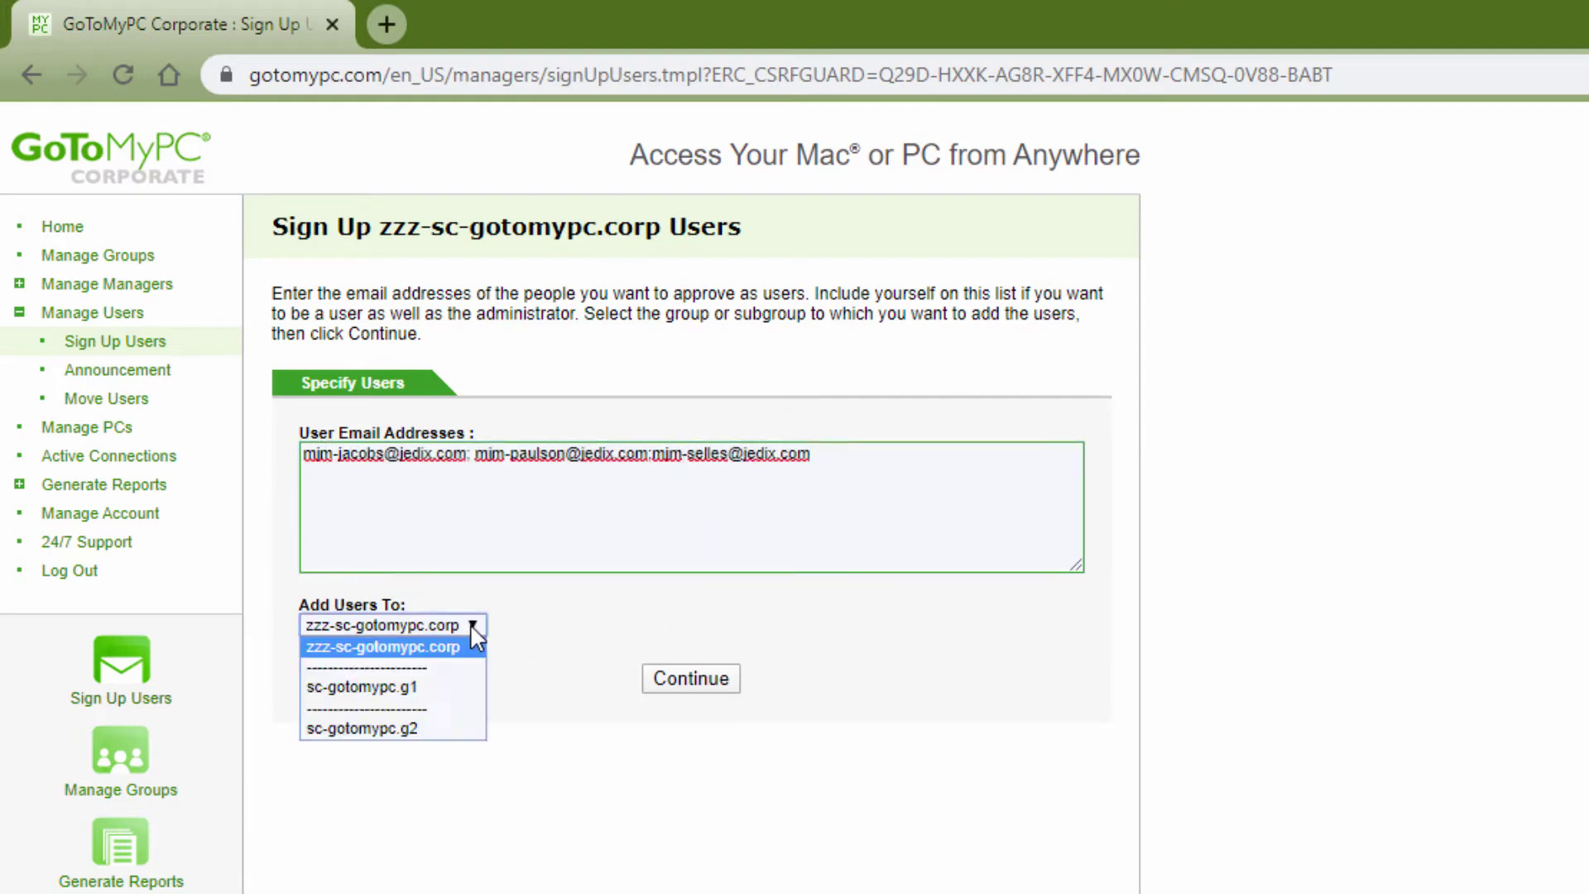
pyautogui.click(411, 687)
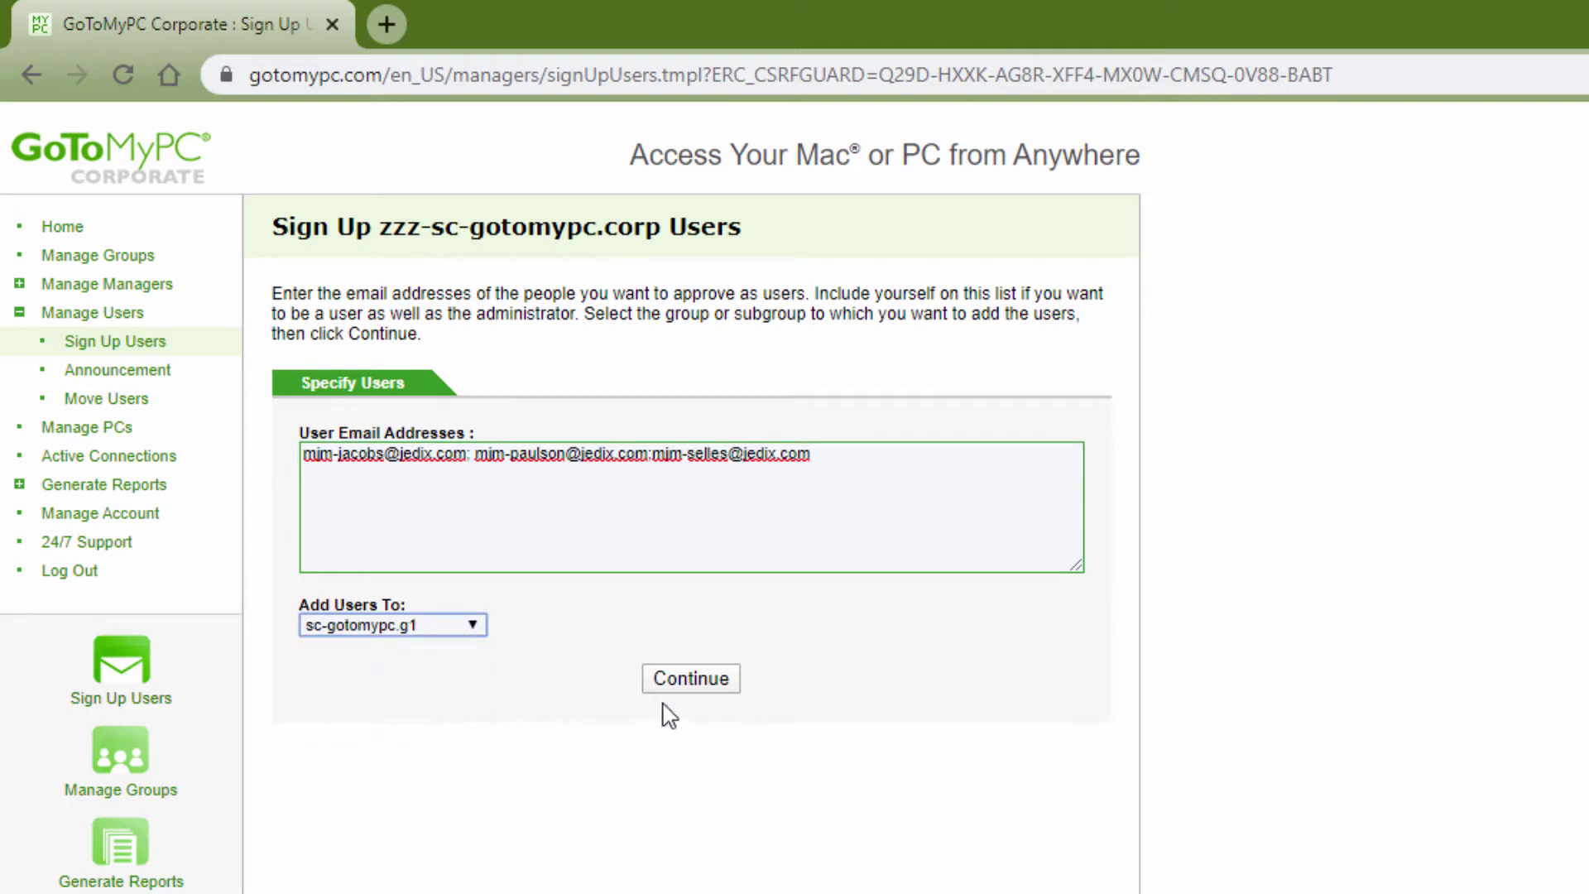
pyautogui.click(719, 687)
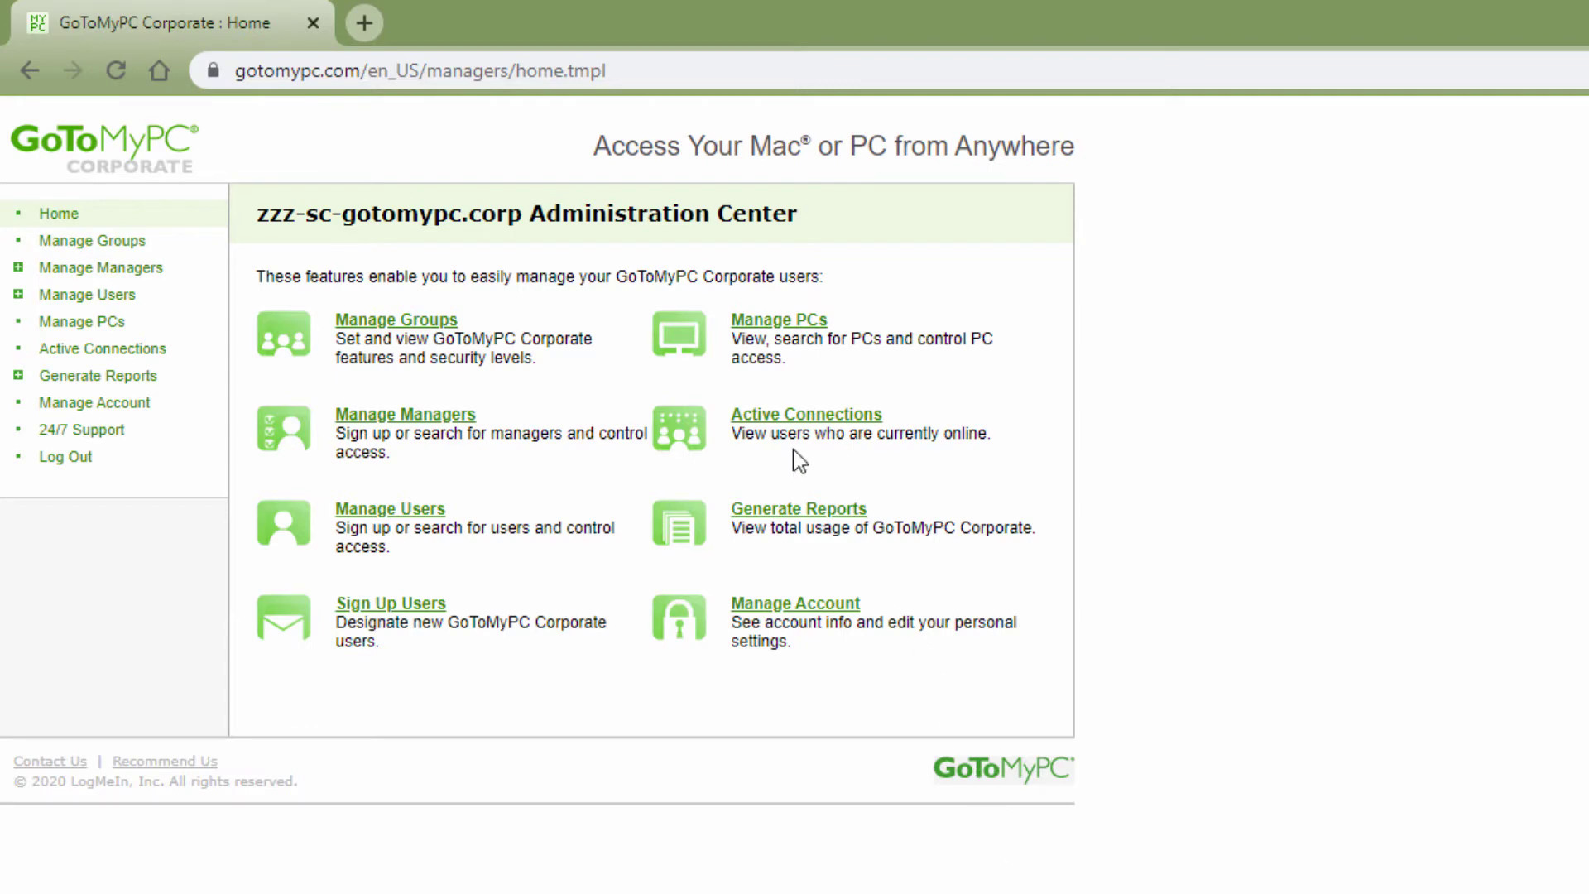
# View the Manage PCs list and the PC Administration page for host 'office'
pyautogui.click(778, 321)
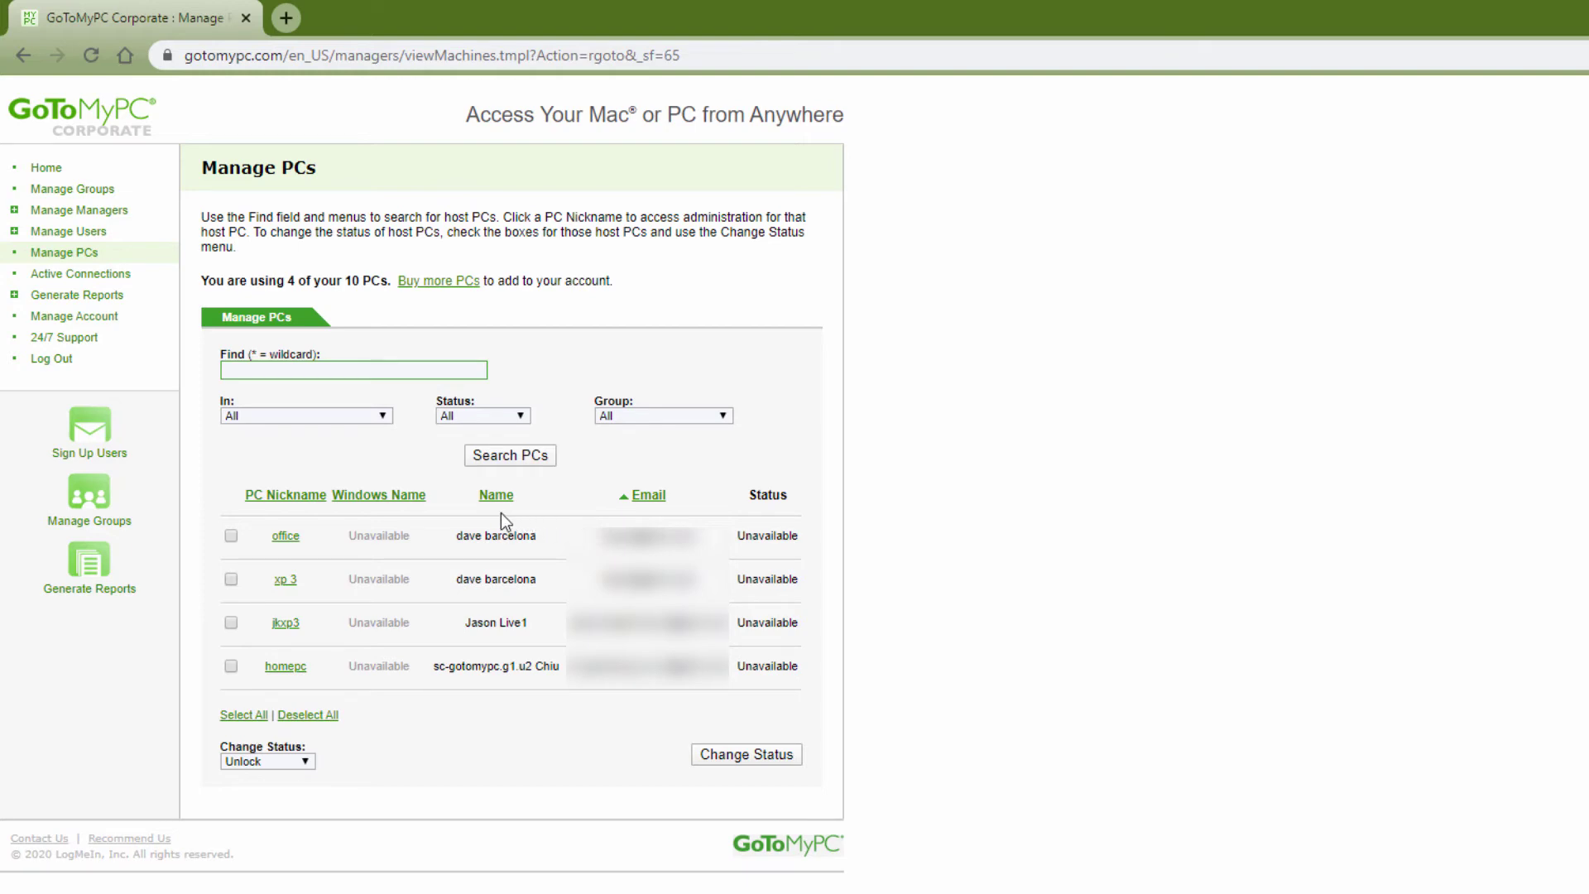
pyautogui.click(288, 539)
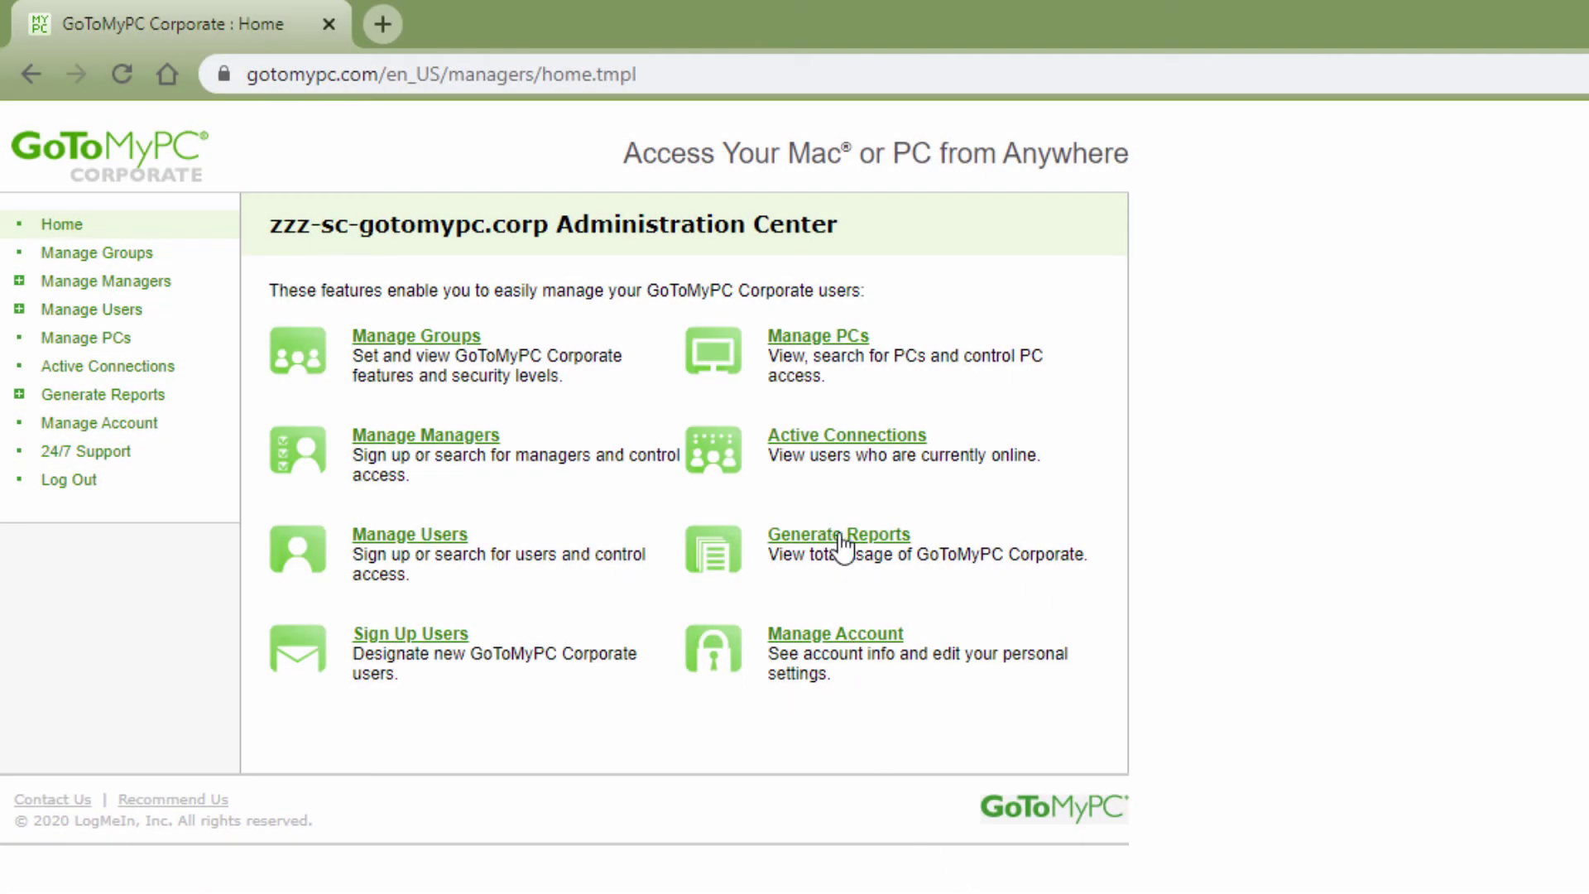
# Choose Activity Snapshot, group sc-gotomypc.g1 and Last Full Month on Generate Reports
pyautogui.click(841, 536)
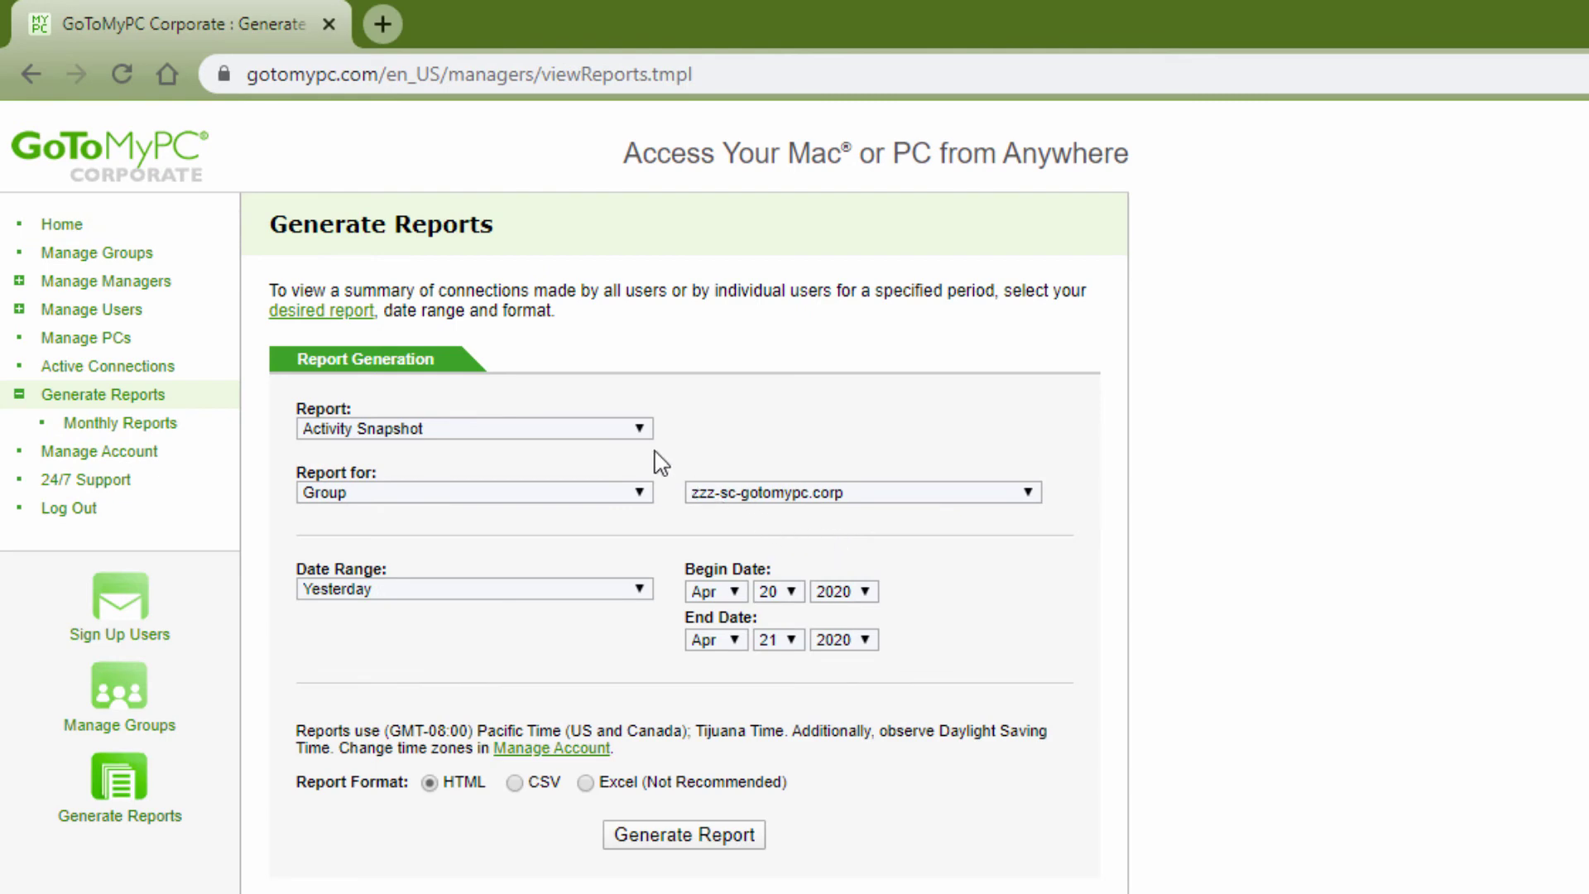
pyautogui.click(641, 427)
pyautogui.click(689, 445)
pyautogui.click(1025, 493)
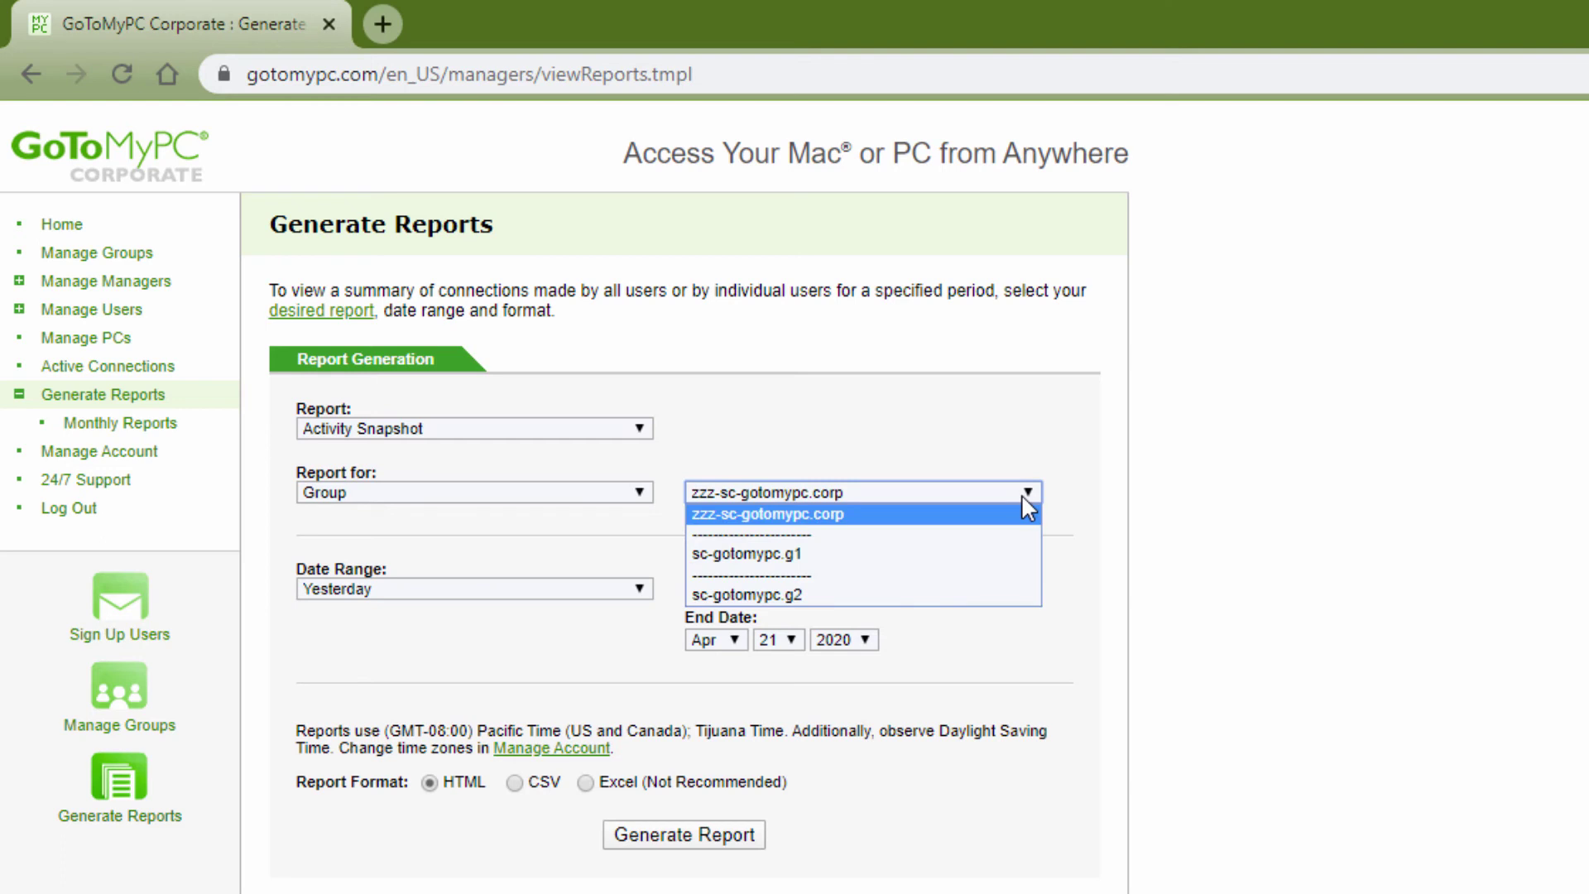
pyautogui.click(1005, 454)
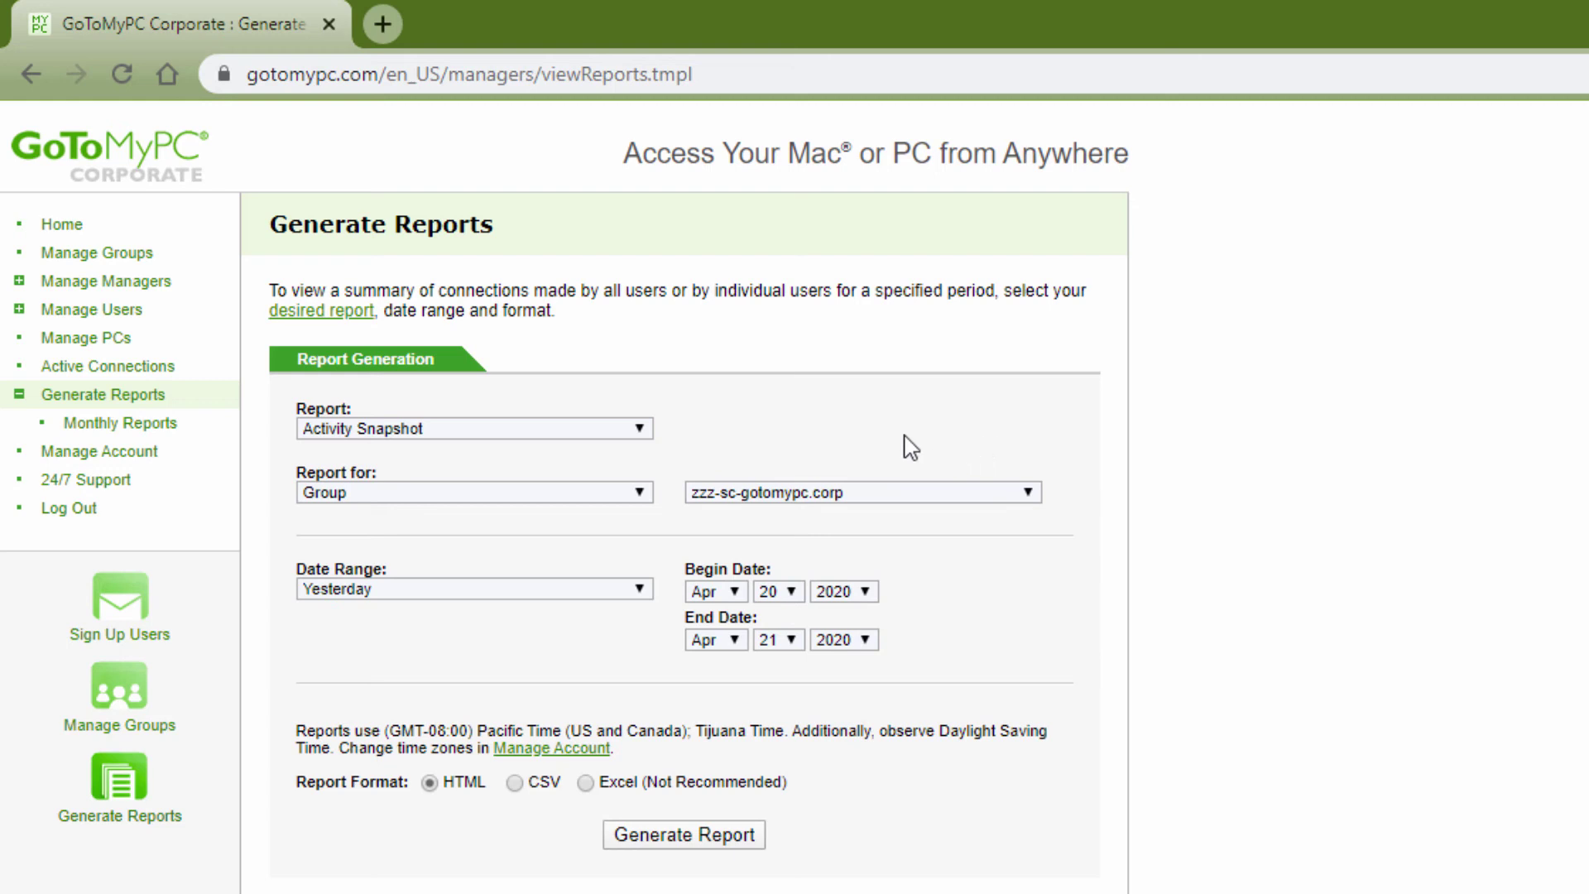
pyautogui.click(642, 431)
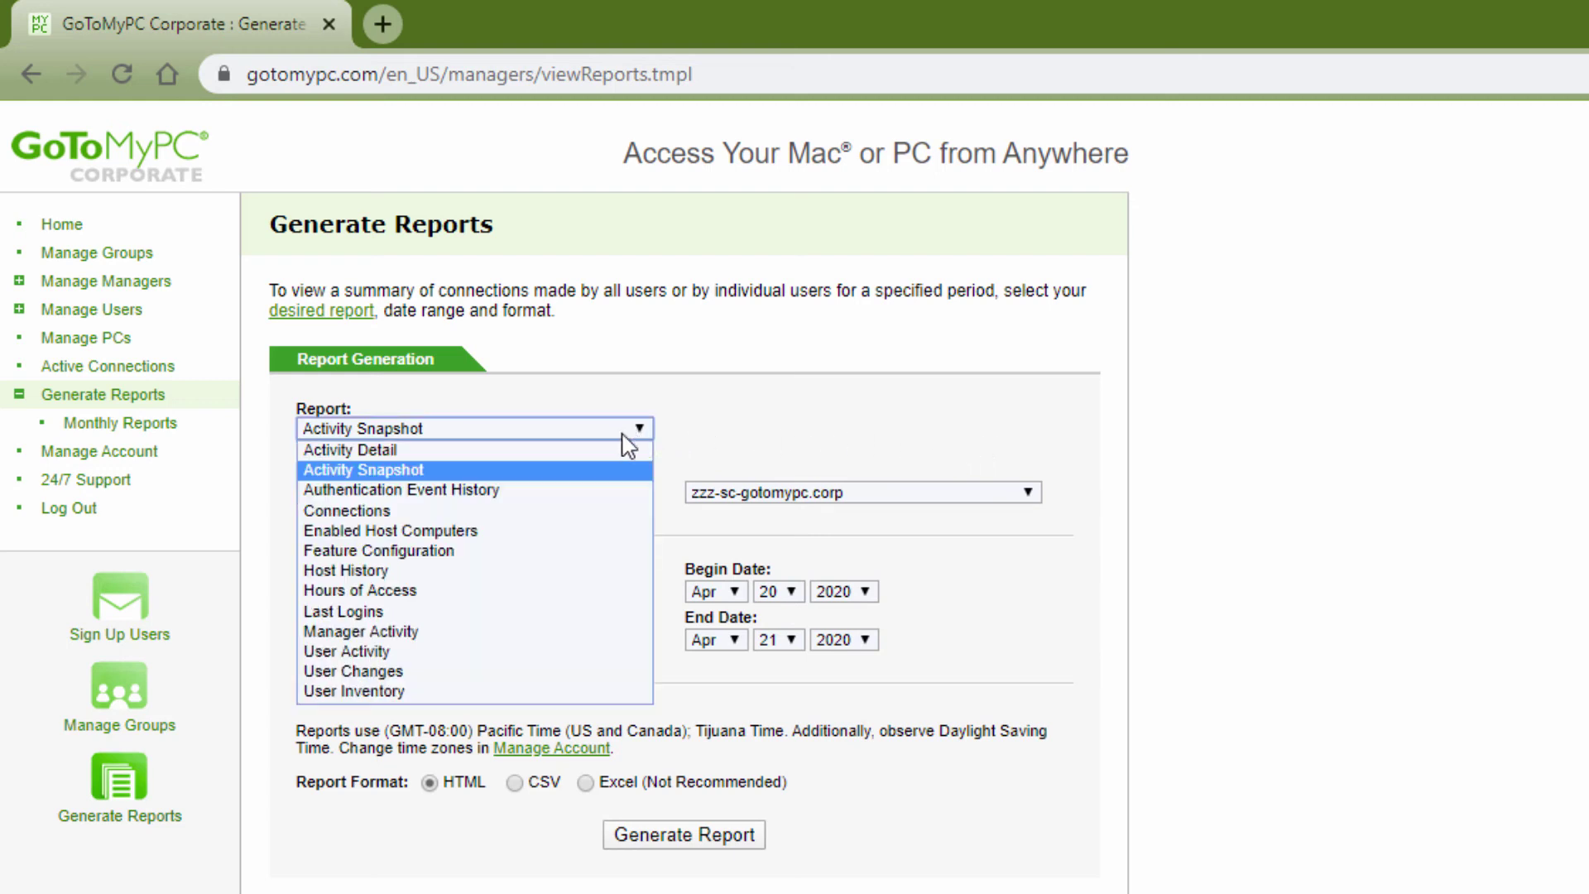
pyautogui.click(433, 472)
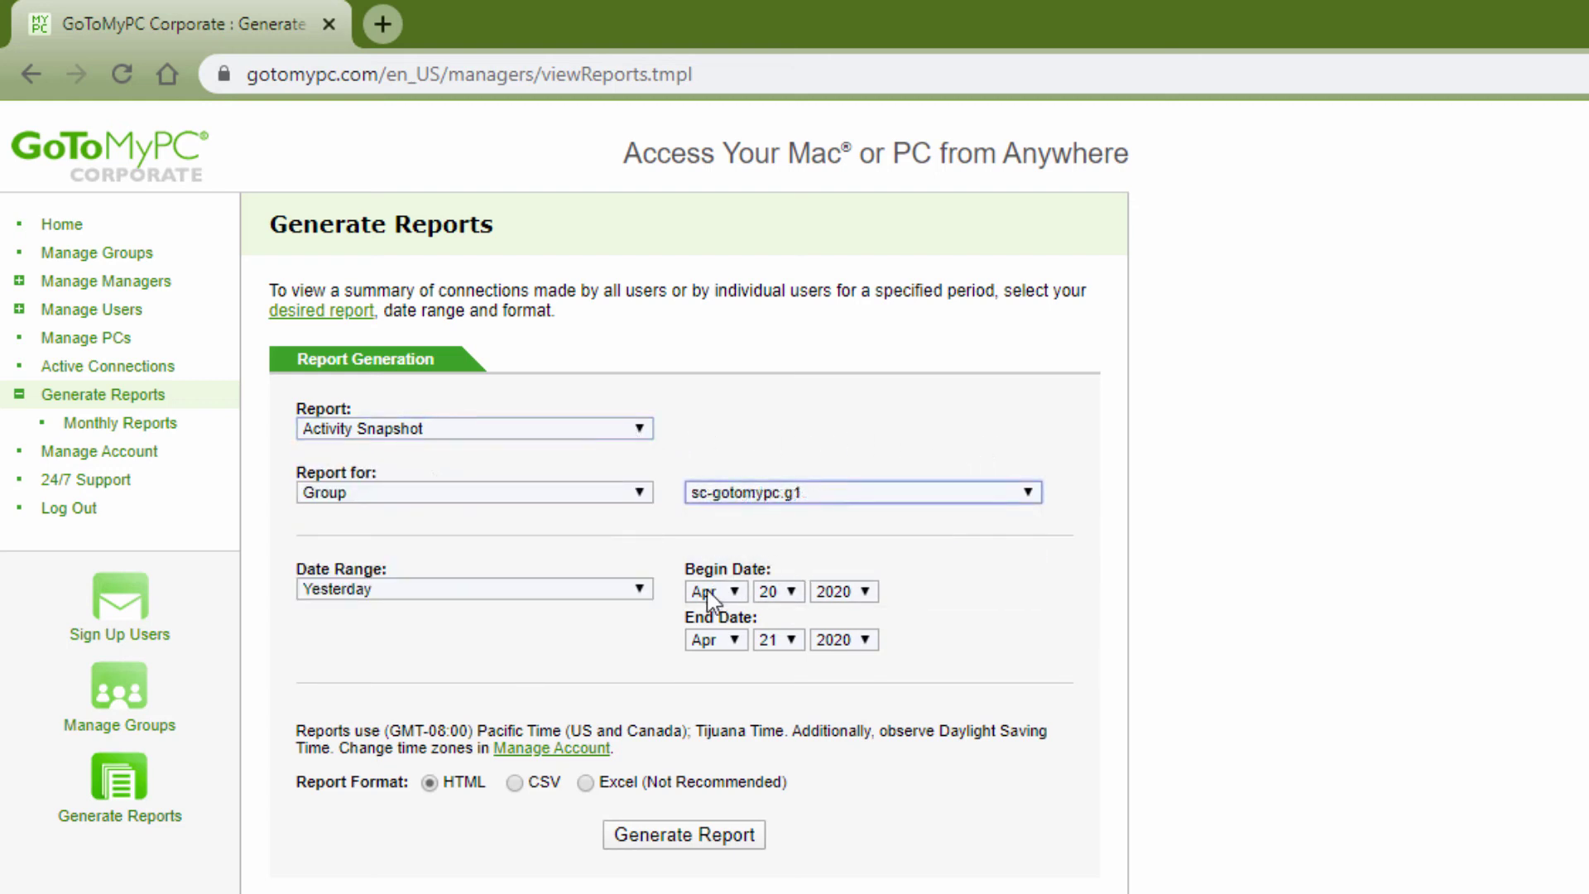
pyautogui.click(642, 591)
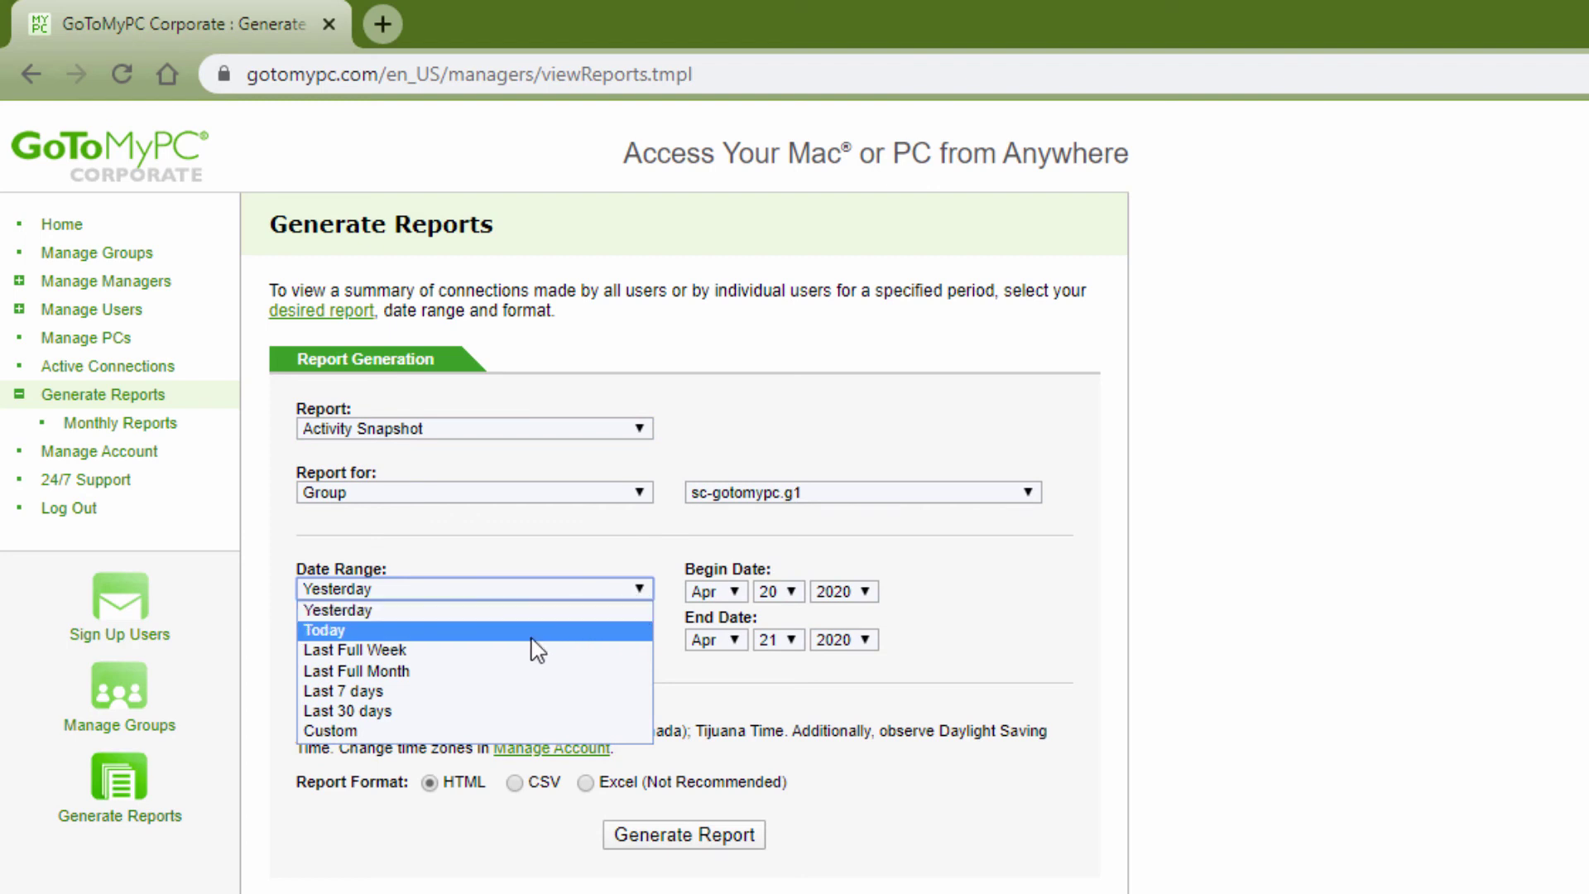
pyautogui.click(514, 670)
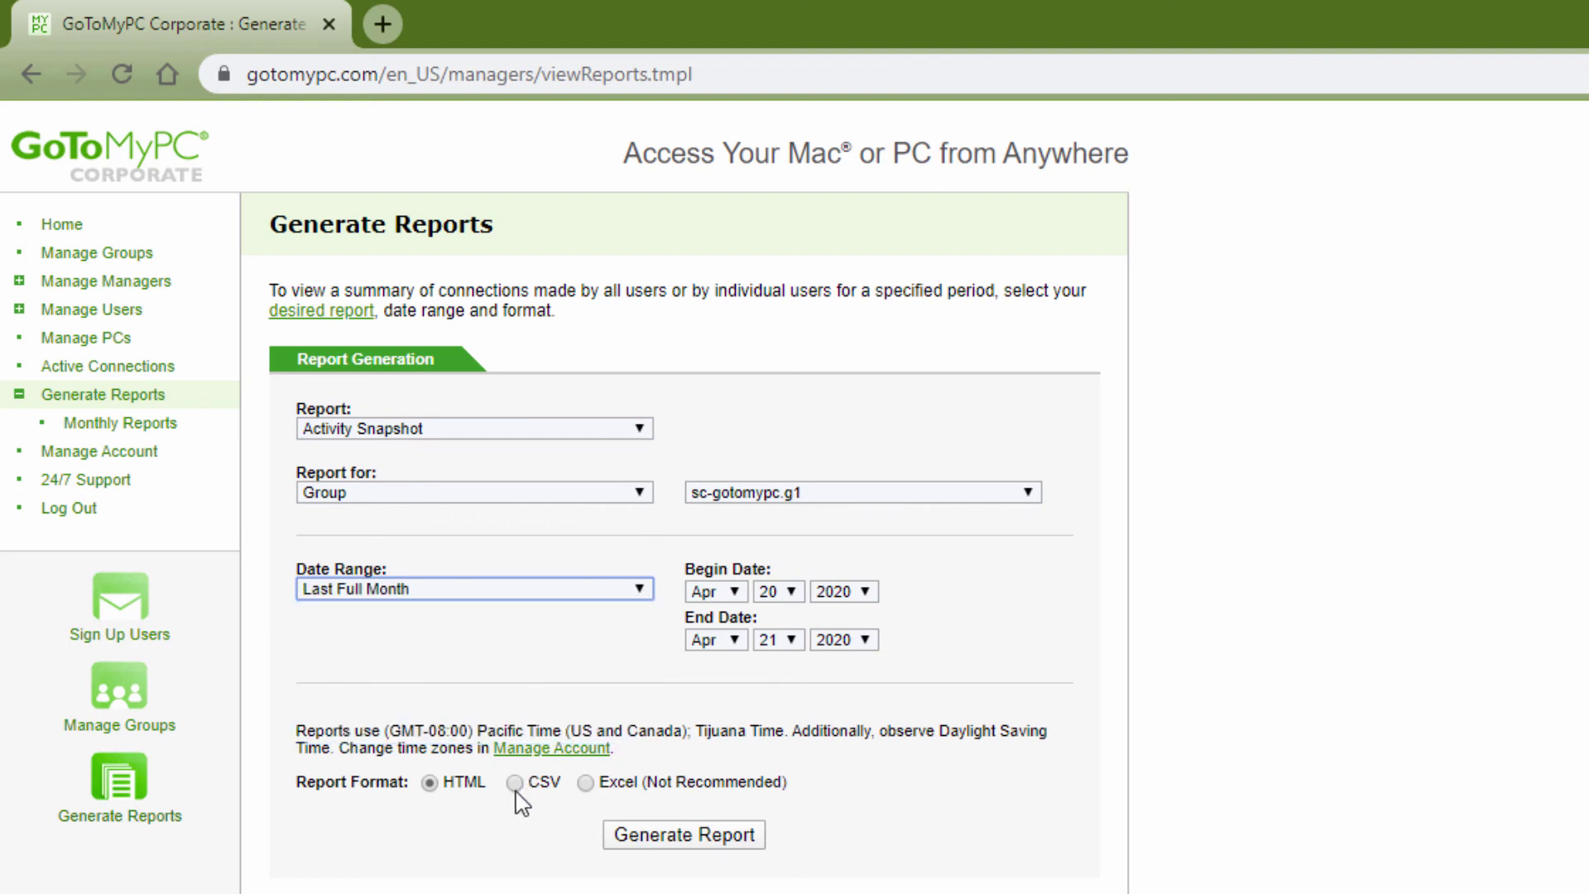